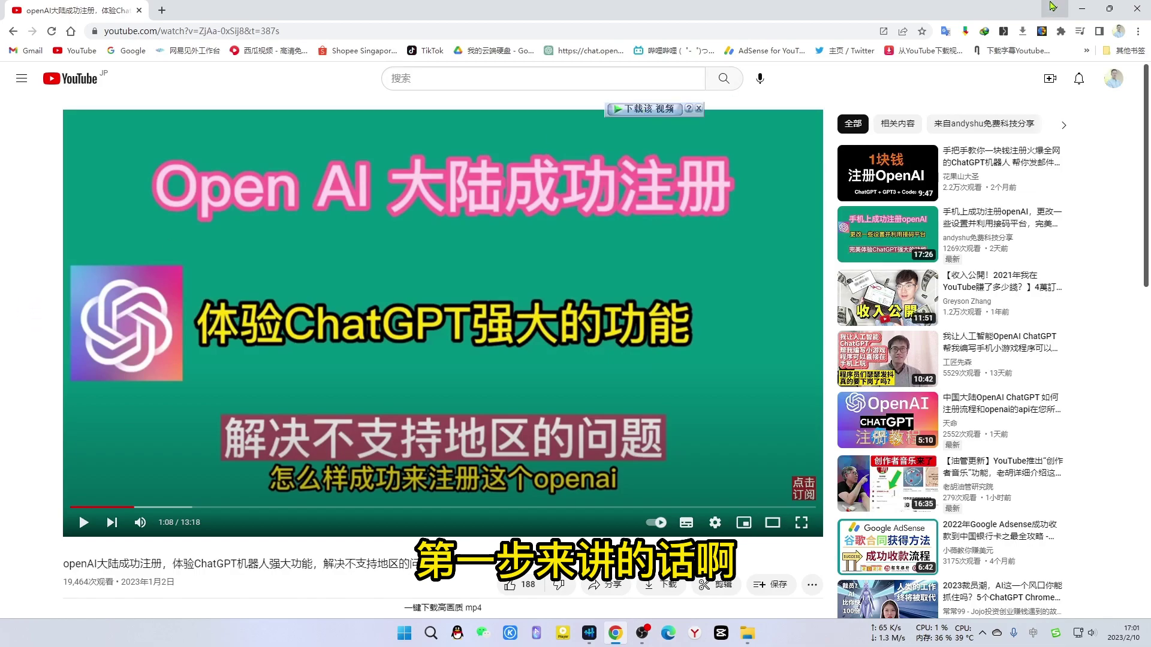
Open the browser's list of all site data and permissions from the cookie section of the privacy settings.
click(1137, 31)
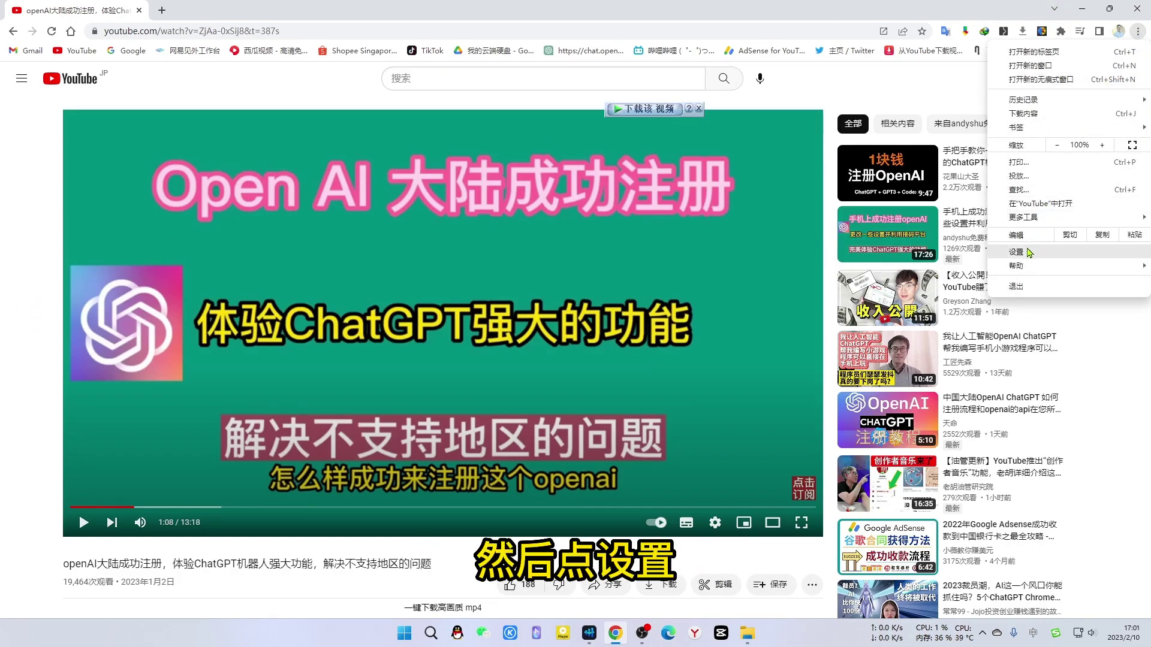
click(1028, 252)
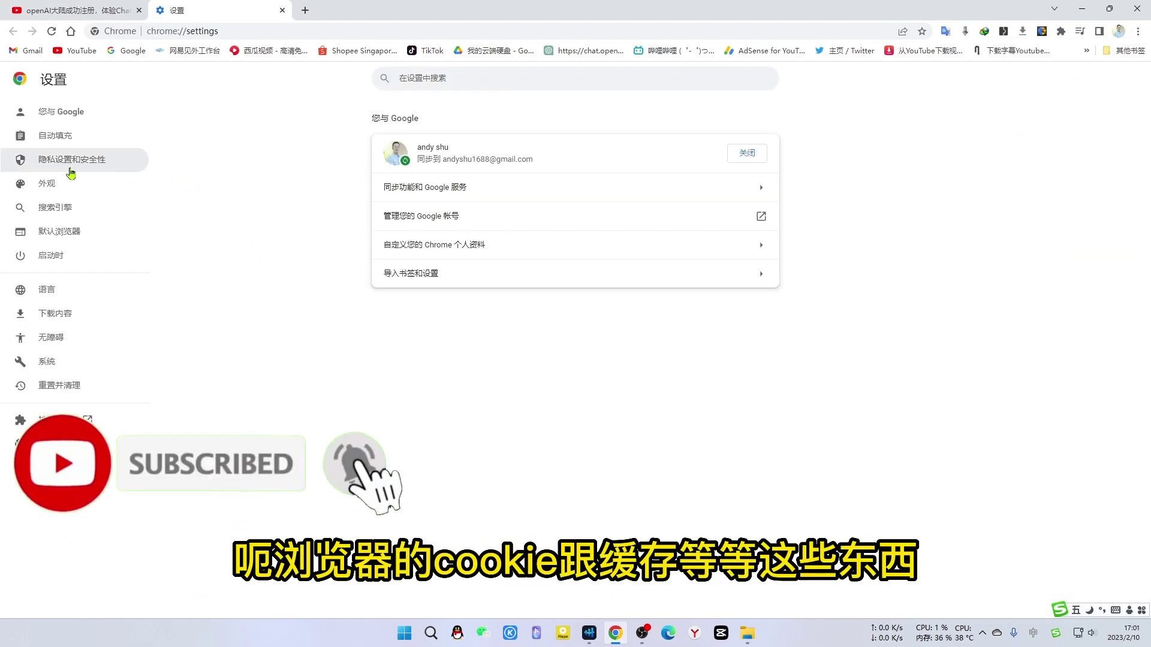
click(70, 168)
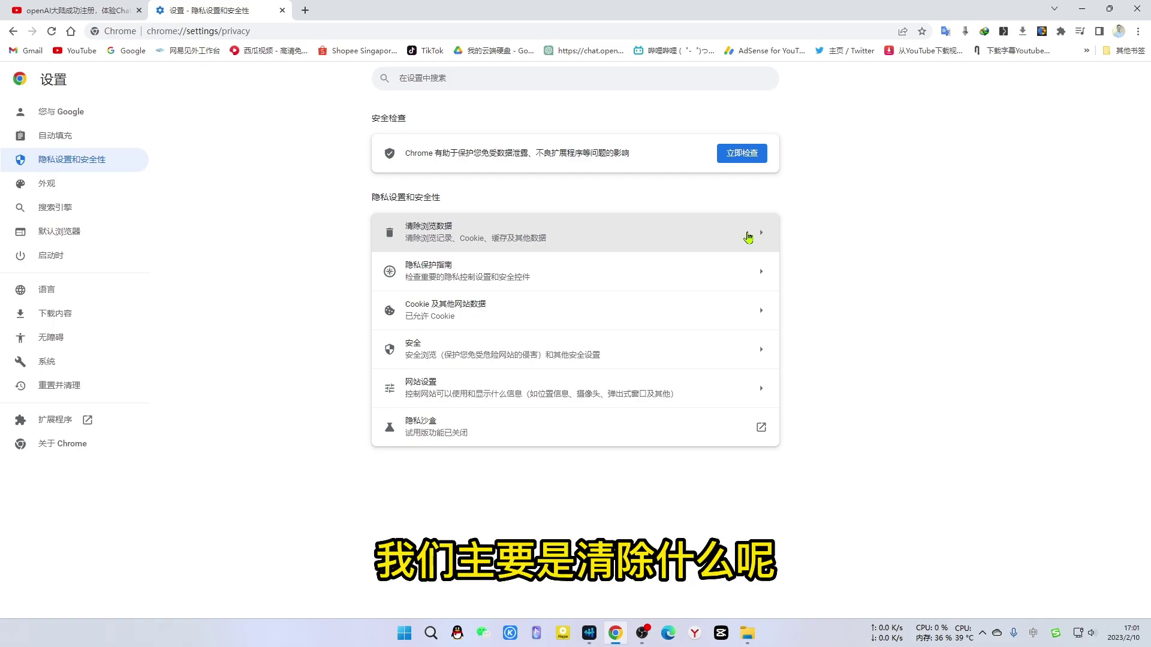
click(748, 314)
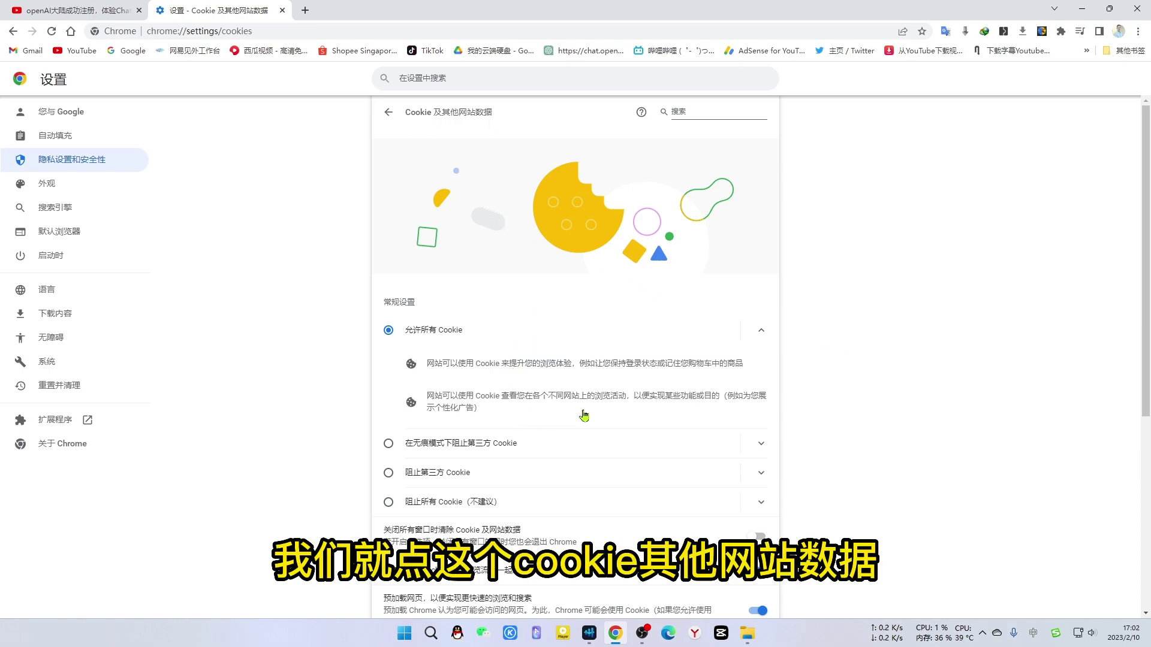
scroll(605, 390, down, 5)
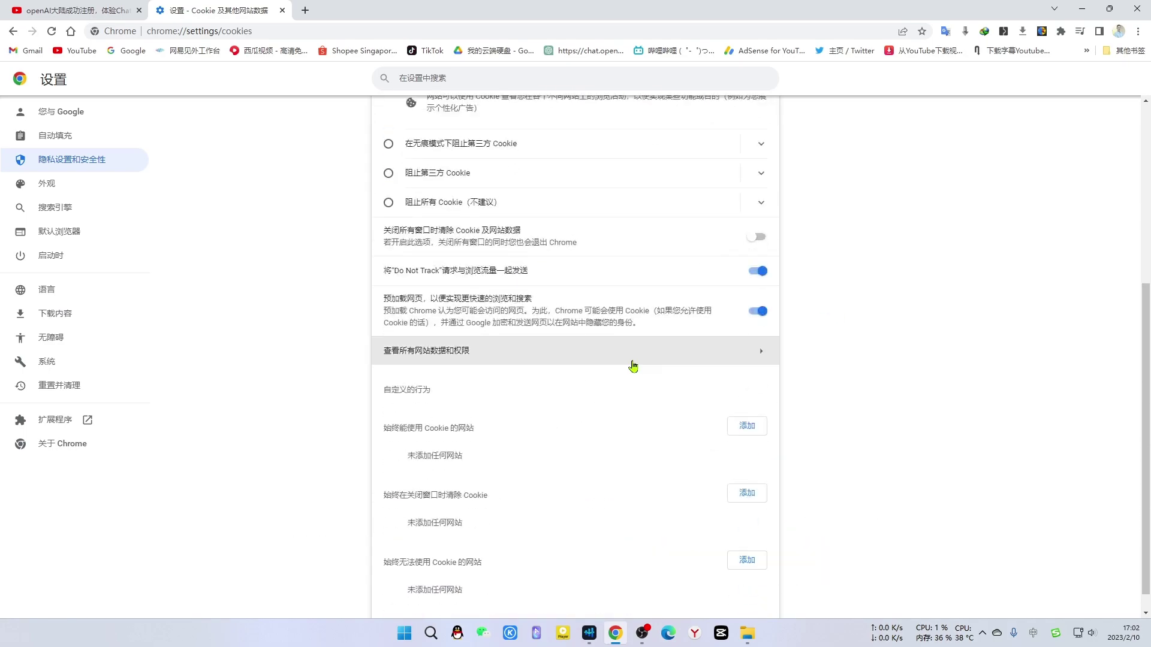
click(755, 358)
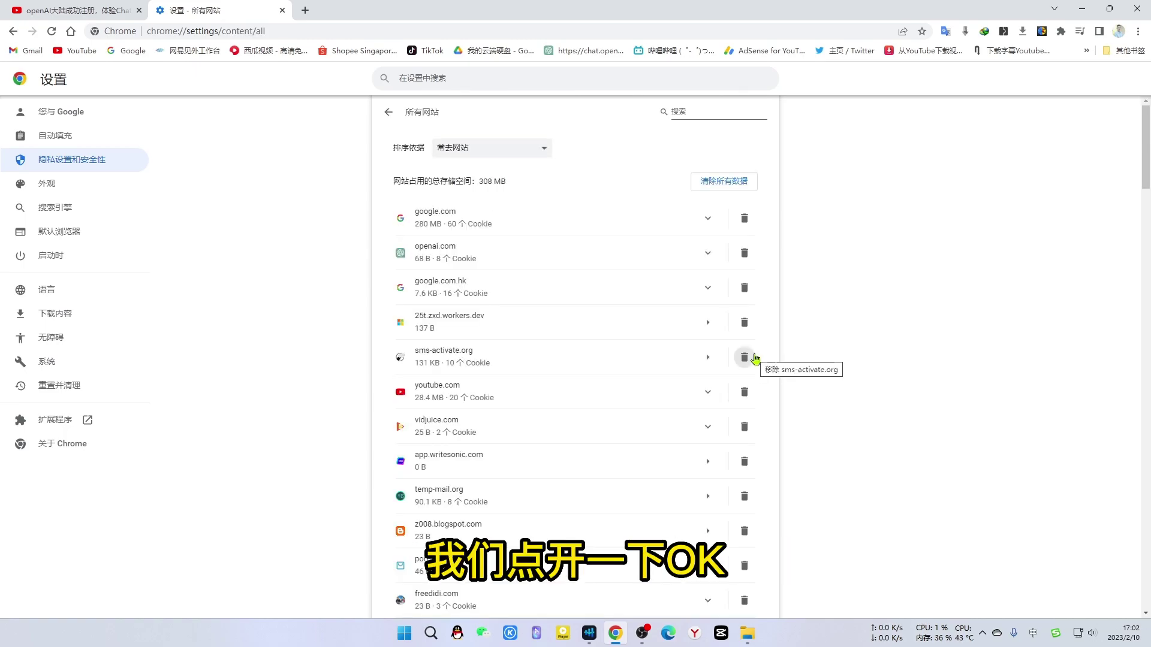
Filter the list of all sites by "openai" and clear the displayed site data.
scroll(532, 261, down, 12)
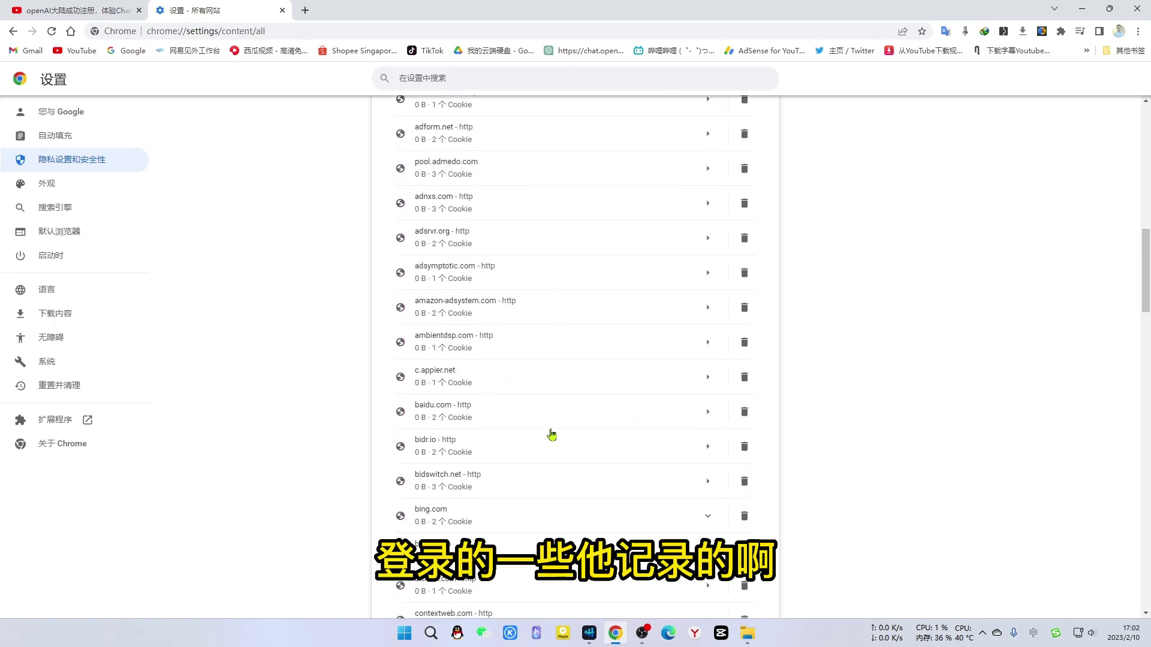
scroll(548, 430, down, 5)
scroll(577, 459, up, 15)
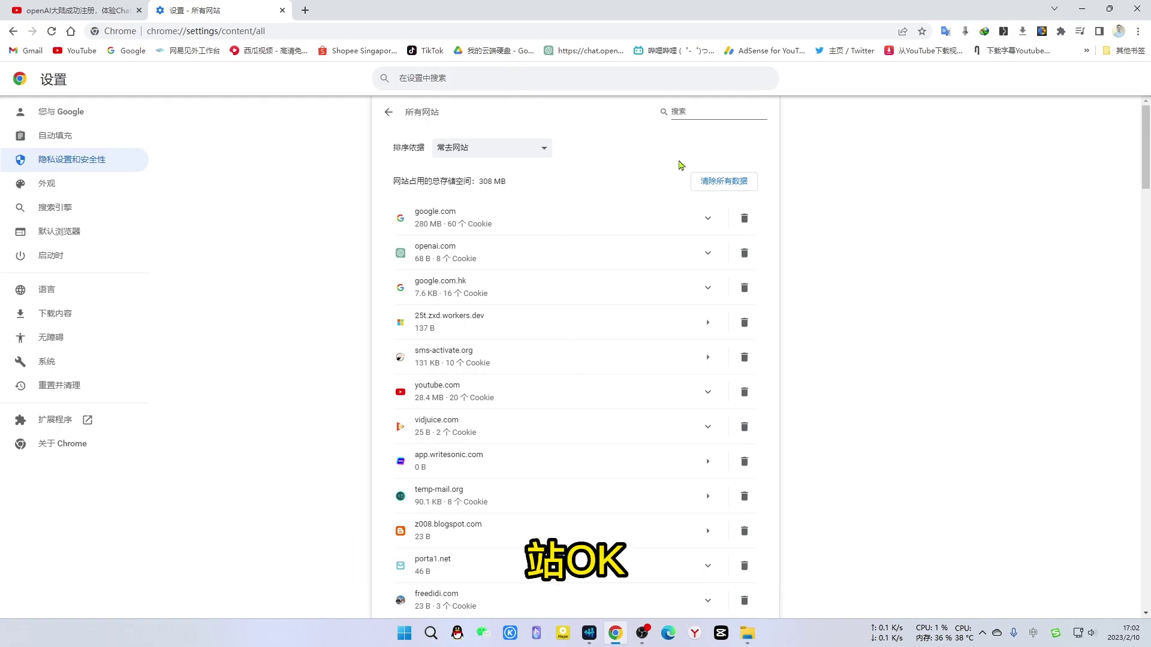
click(689, 113)
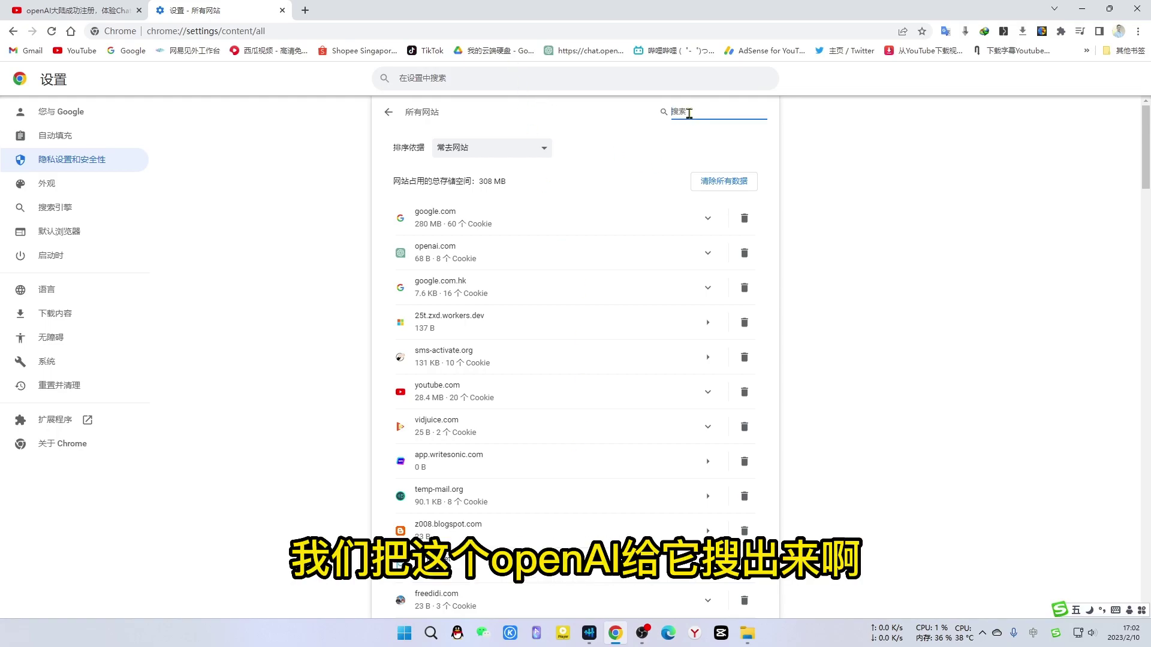
text(openai)
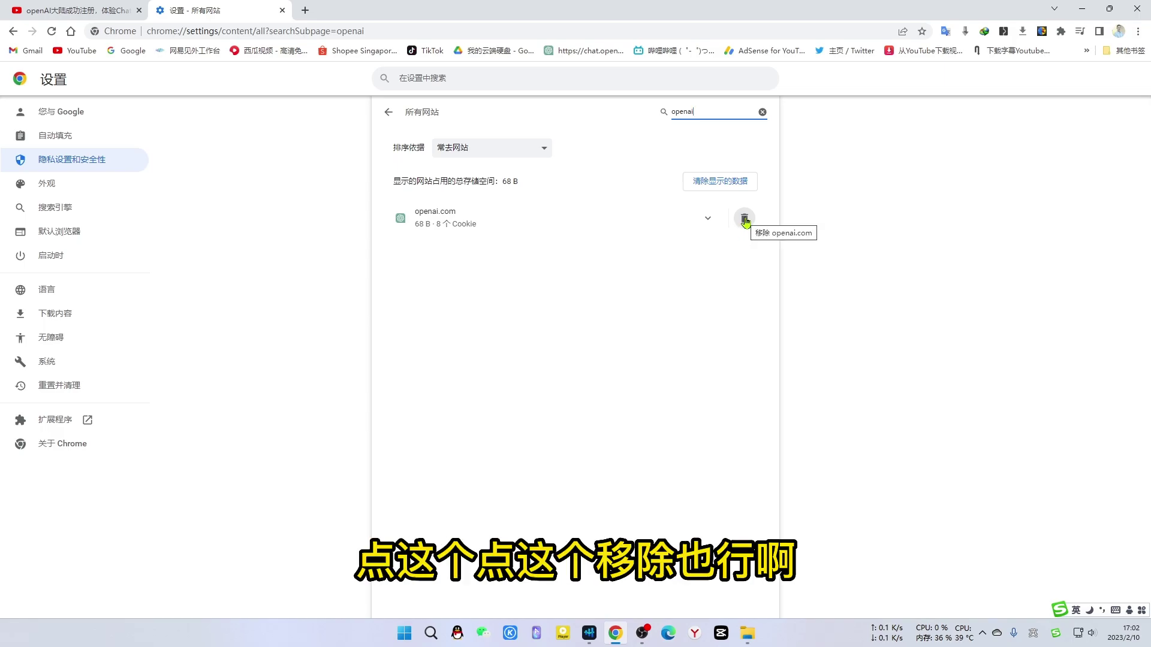
click(727, 188)
click(699, 383)
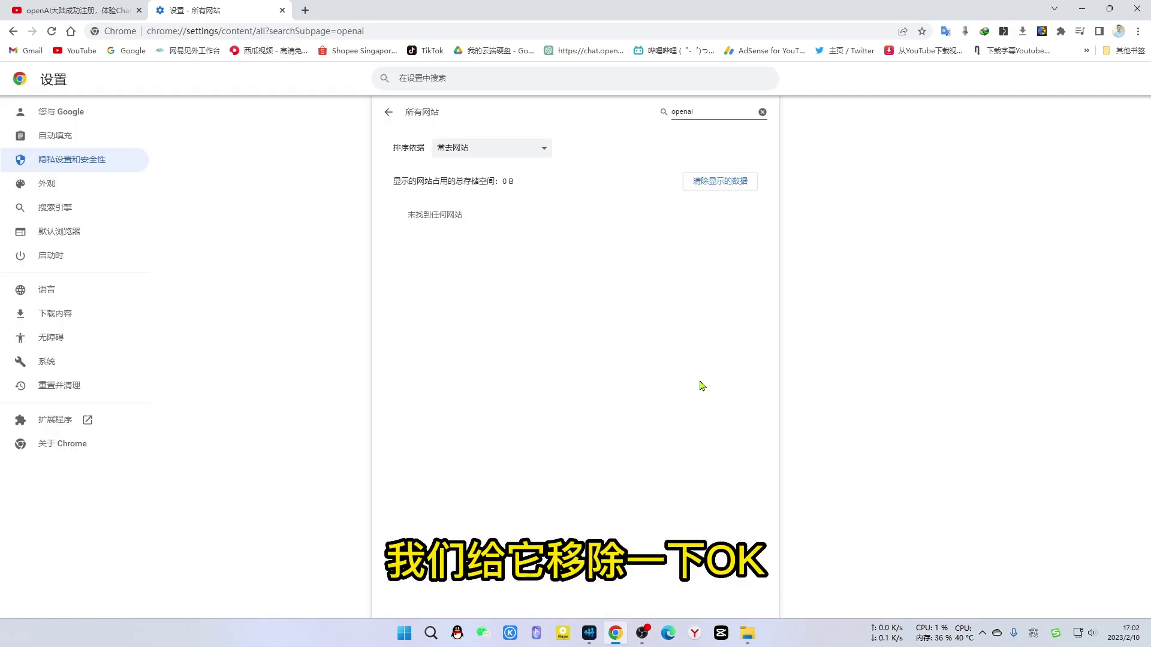
Return to the privacy settings and clear the basic browsing data (history, cookies and cached files) with an unlimited time range.
key(alt+Left)
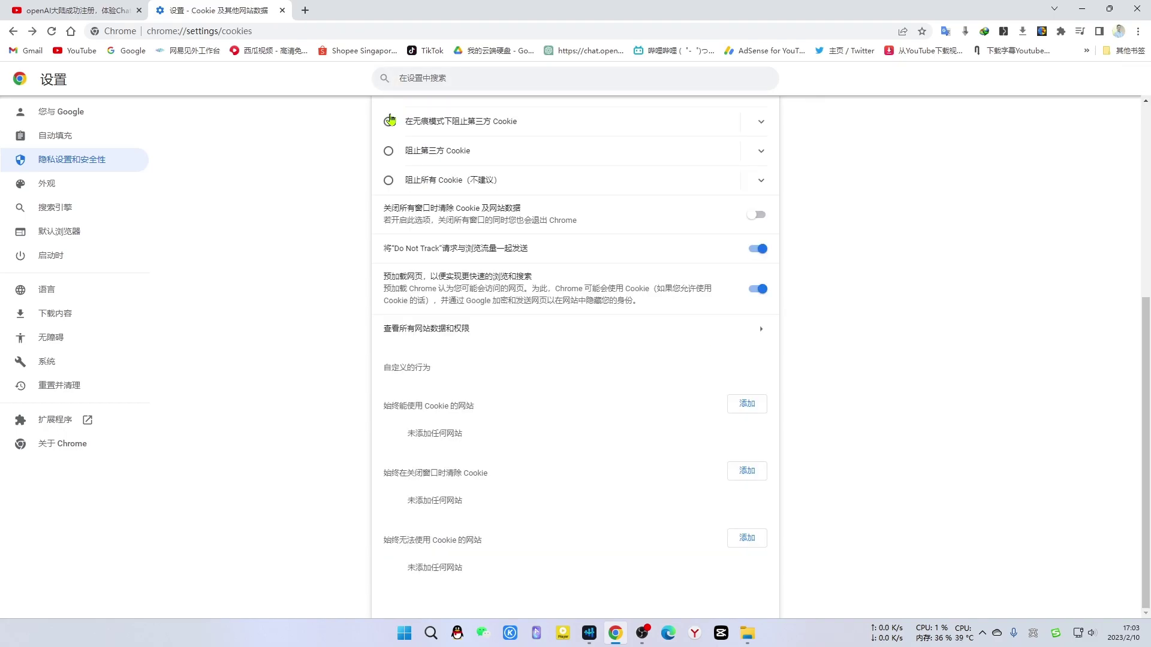
scroll(640, 377, up, 5)
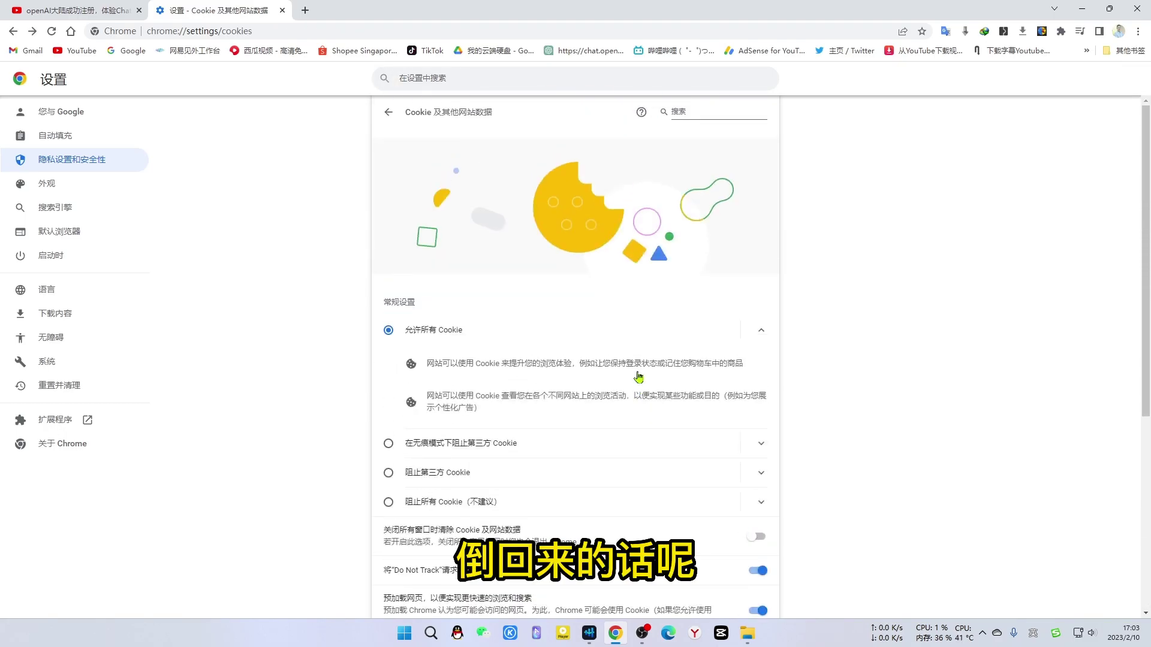
click(388, 113)
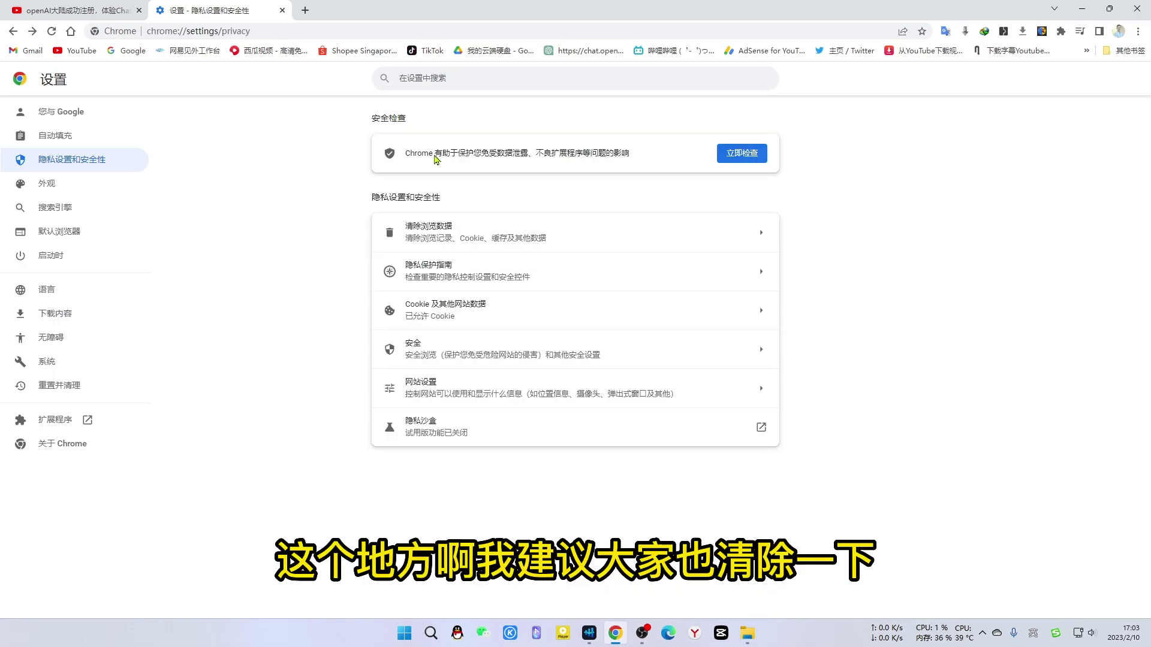
click(749, 238)
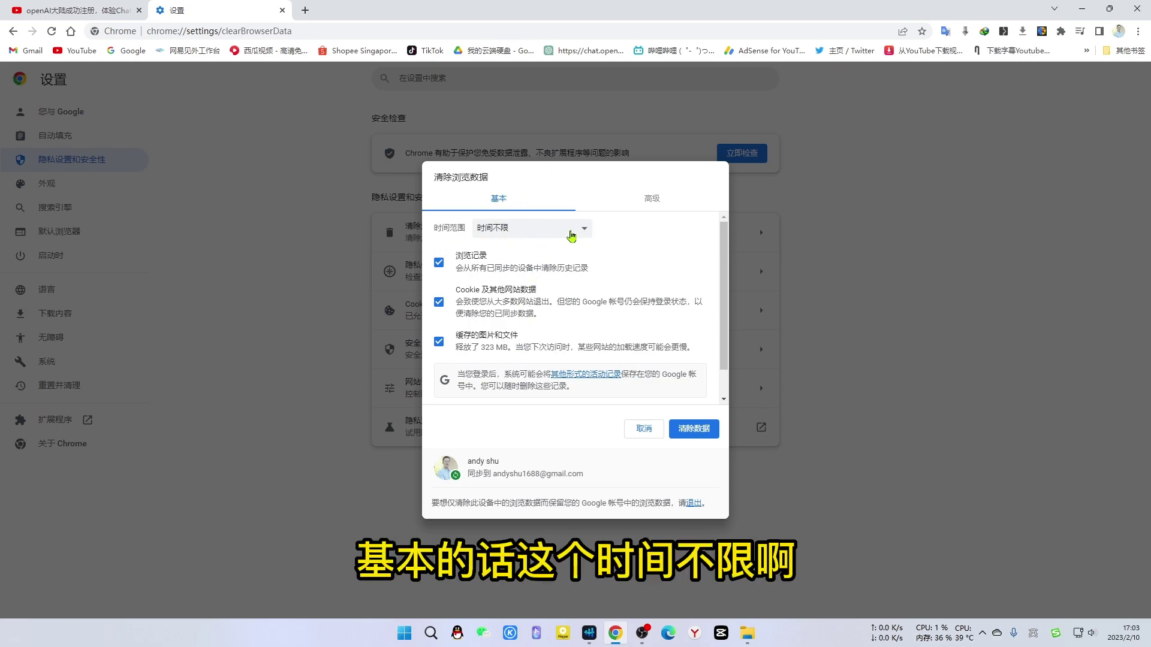
click(580, 230)
click(580, 230)
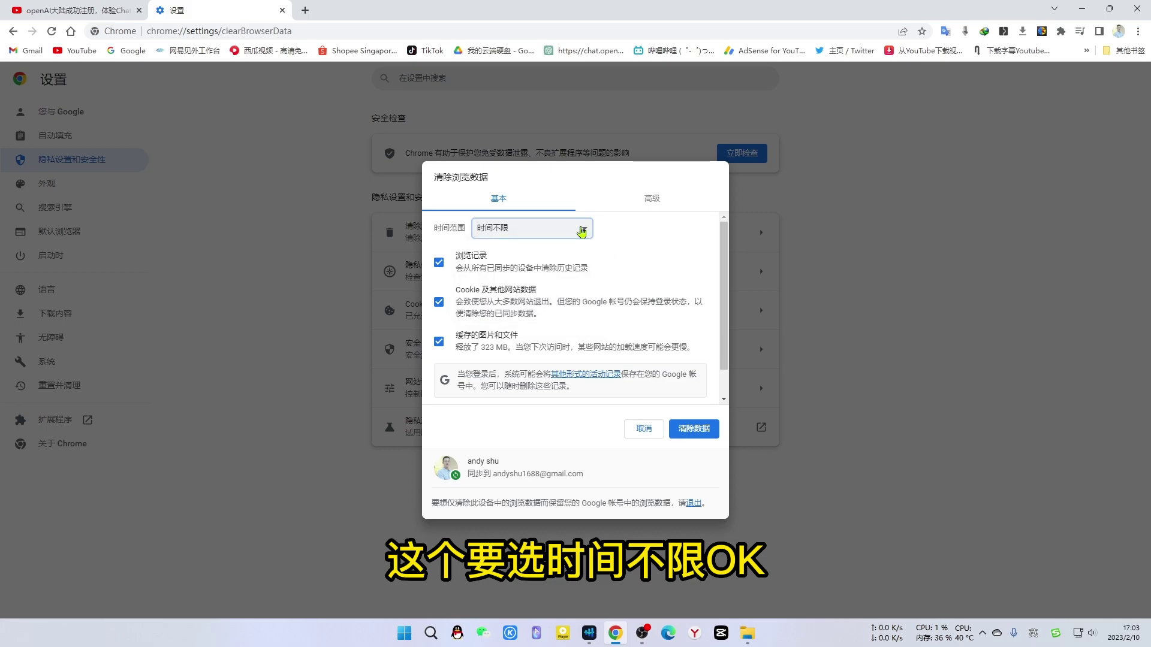
click(697, 430)
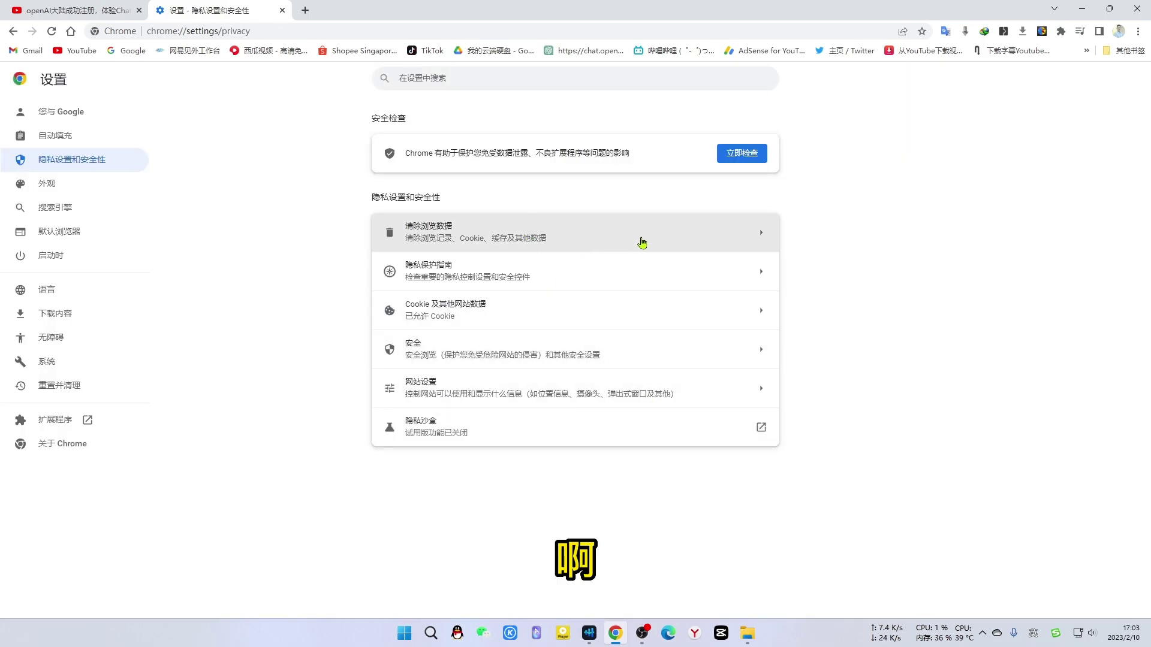
Clear the advanced browsing data for all time, including download history, cookies and cache, and close the settings page.
click(723, 235)
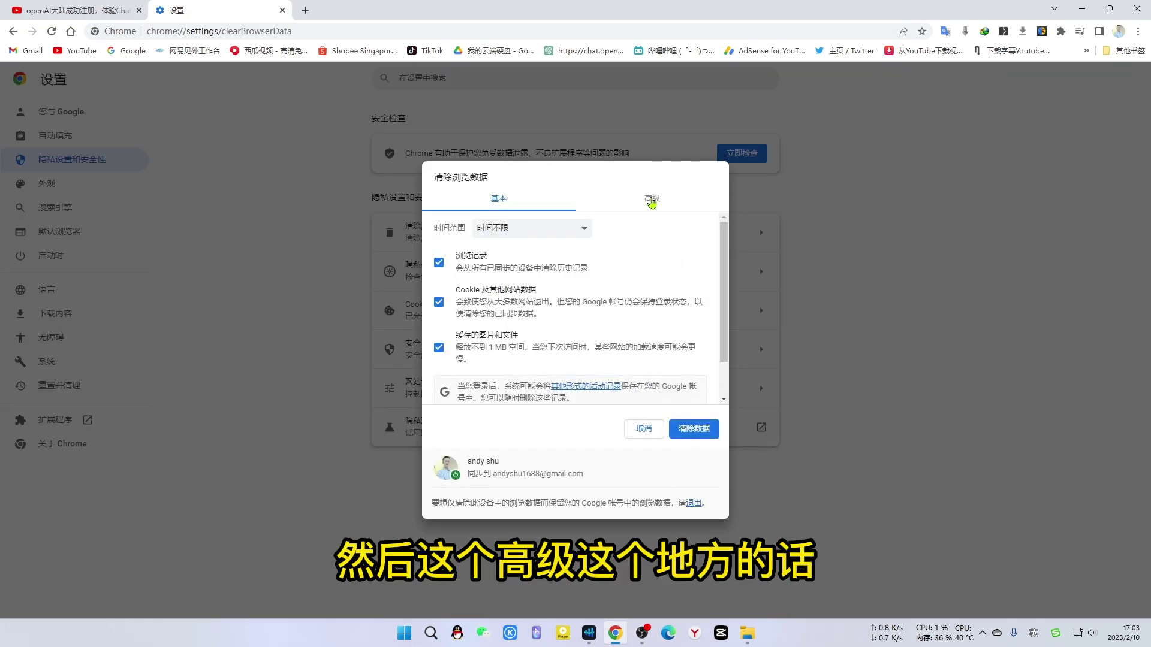
click(652, 203)
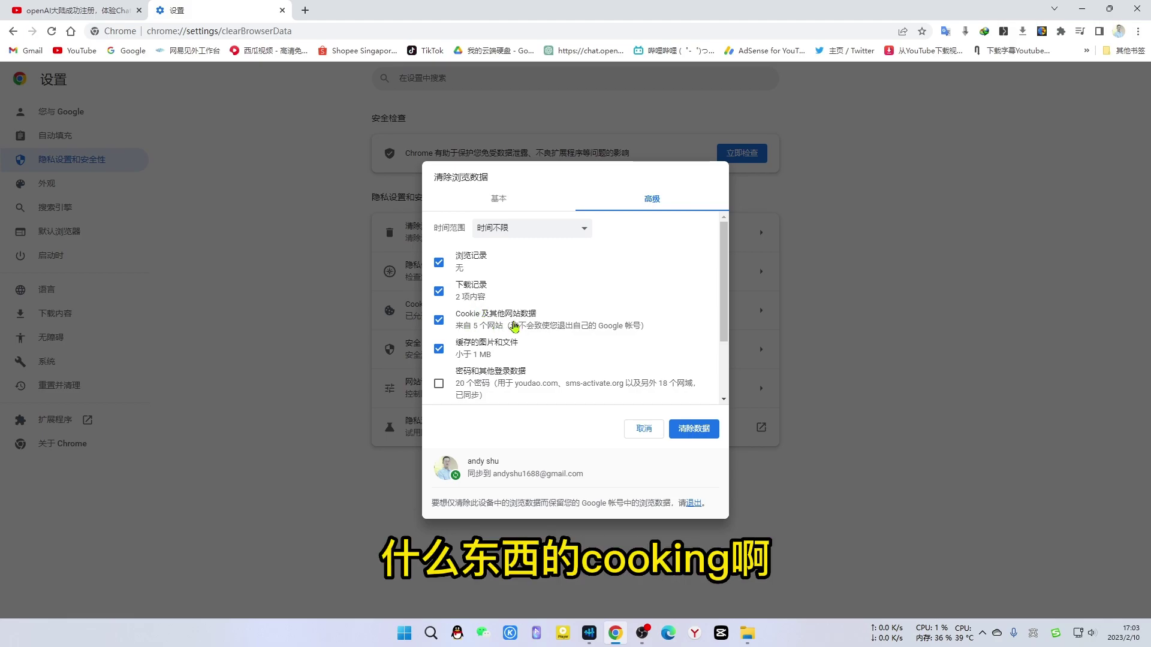
click(696, 430)
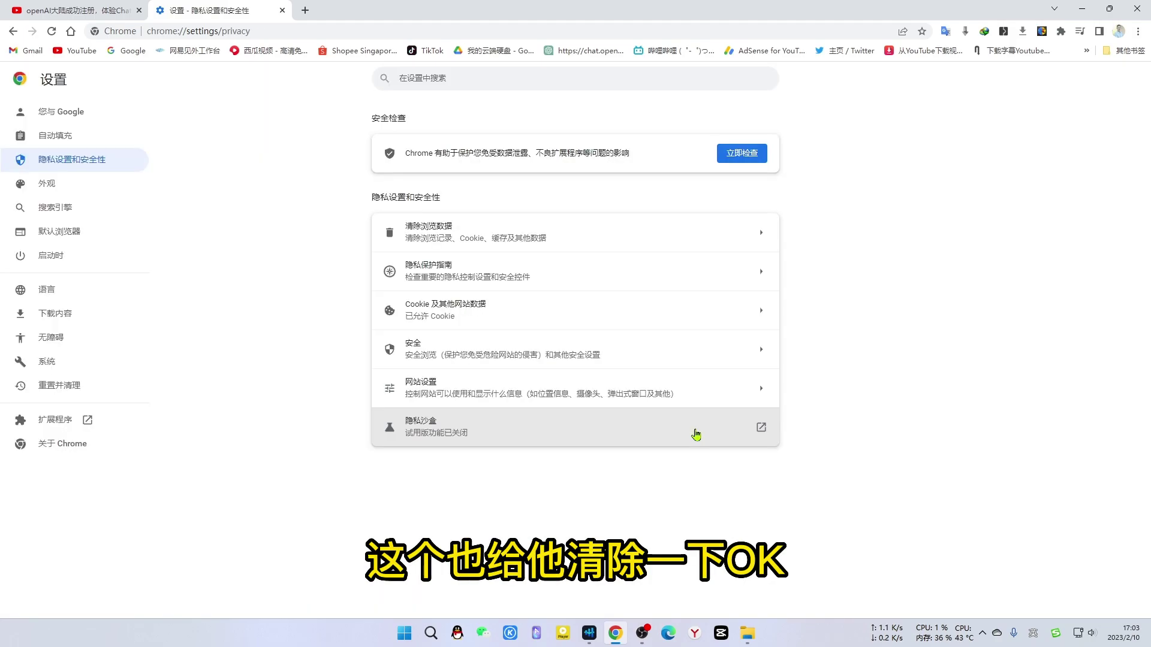
key(ctrl+w)
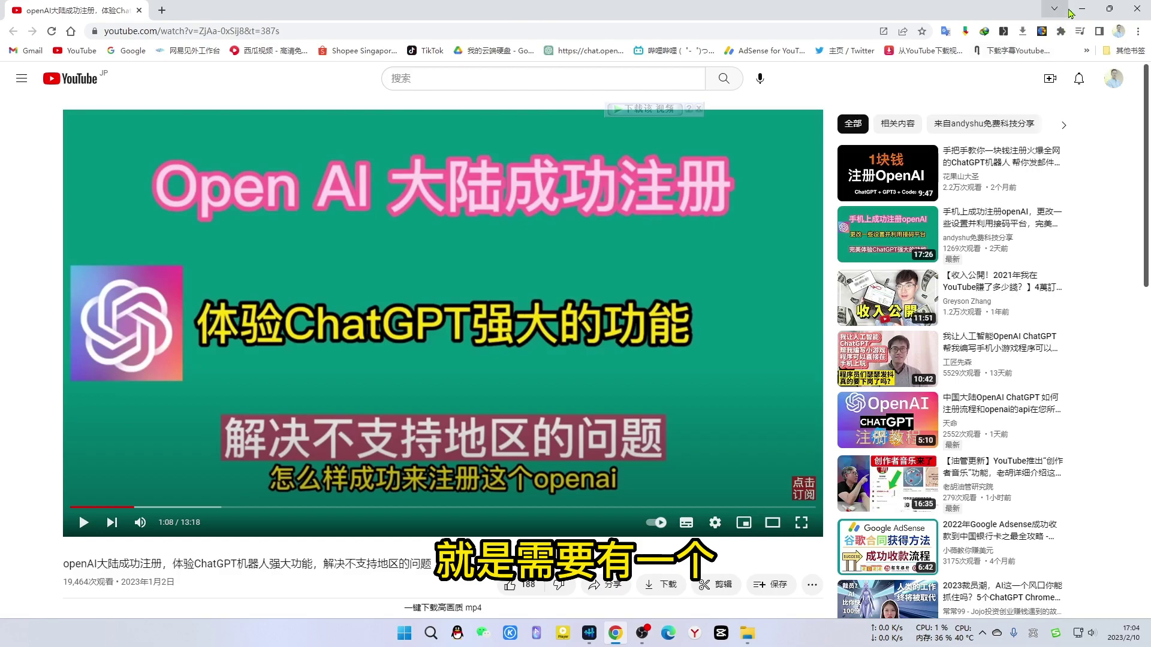
Minimize the browser, search Windows for cmd and run Command Prompt as administrator, placing its window nearer the screen centre.
click(1082, 8)
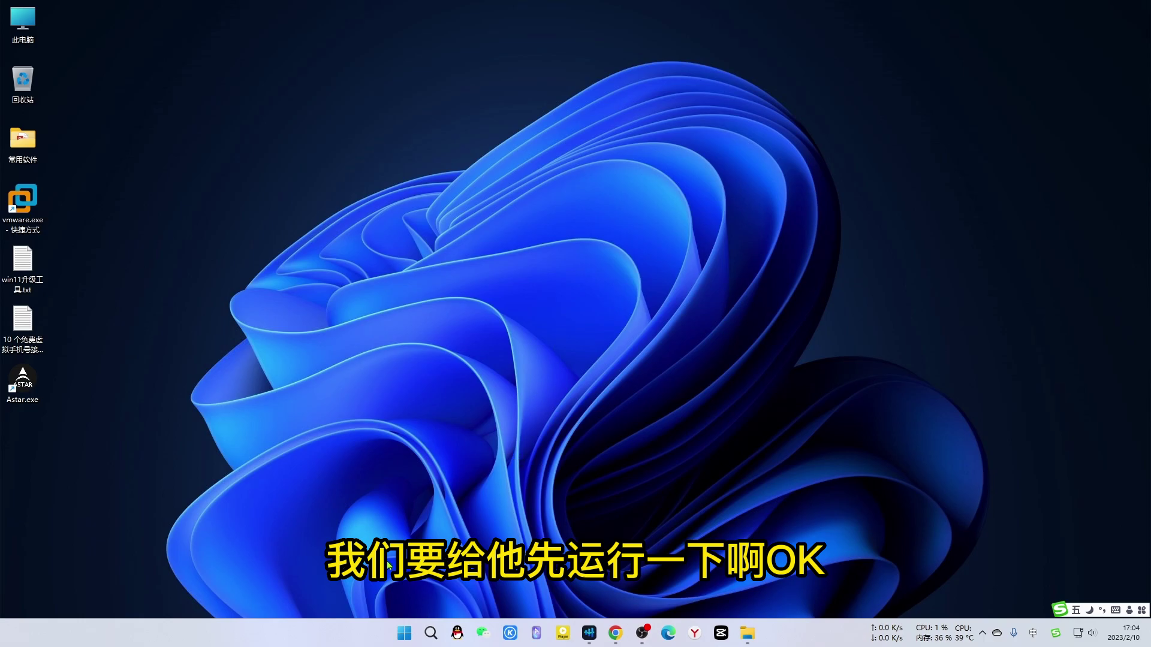
click(431, 634)
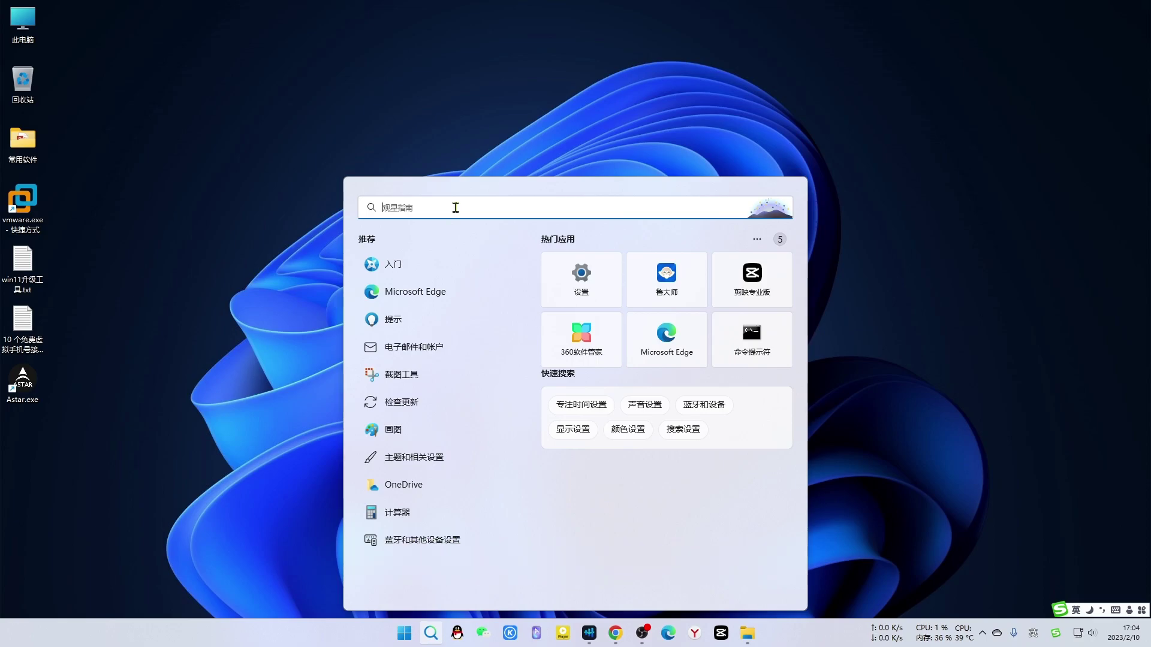
text(cmd)
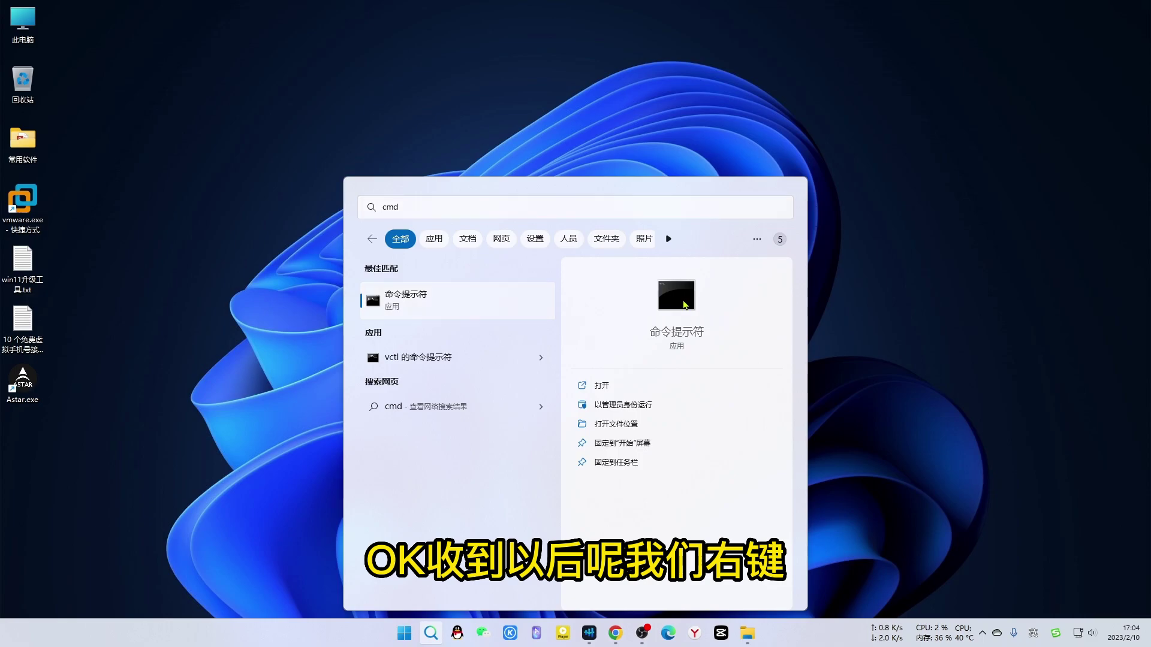
right_click(685, 304)
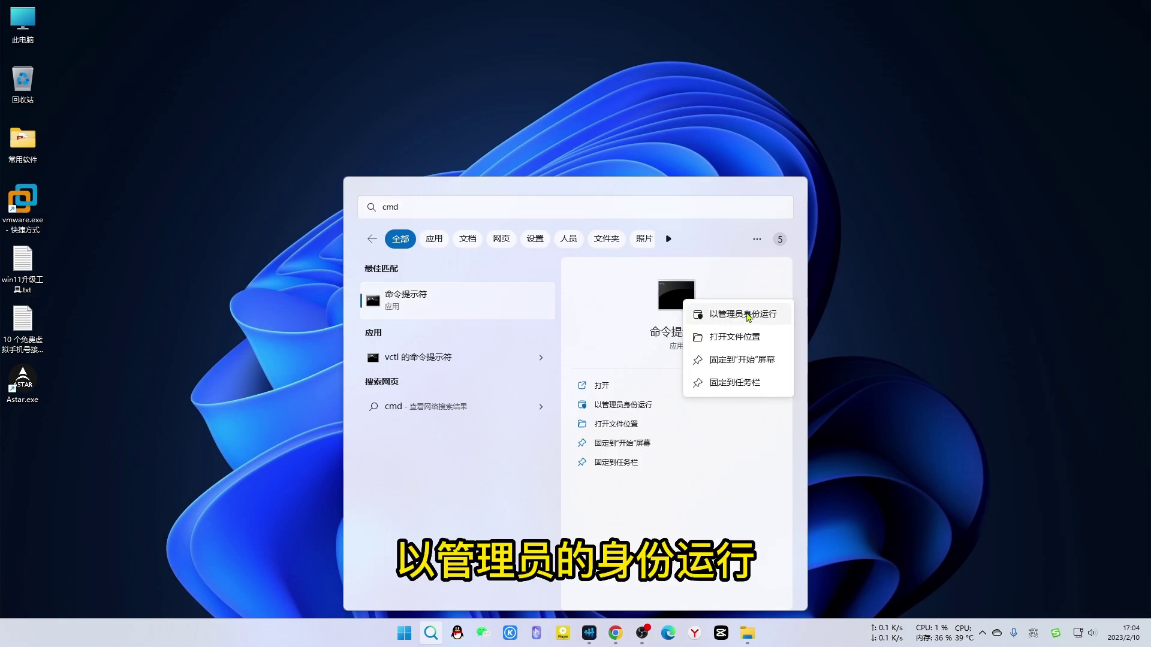
click(748, 318)
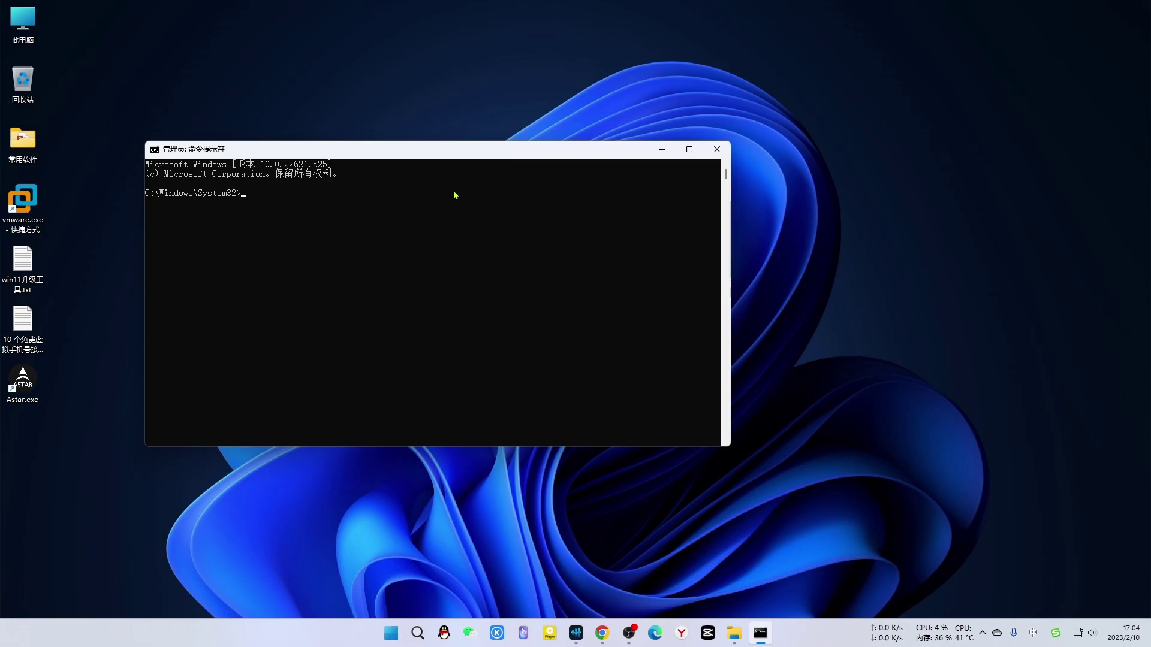
drag(455, 150, 572, 153)
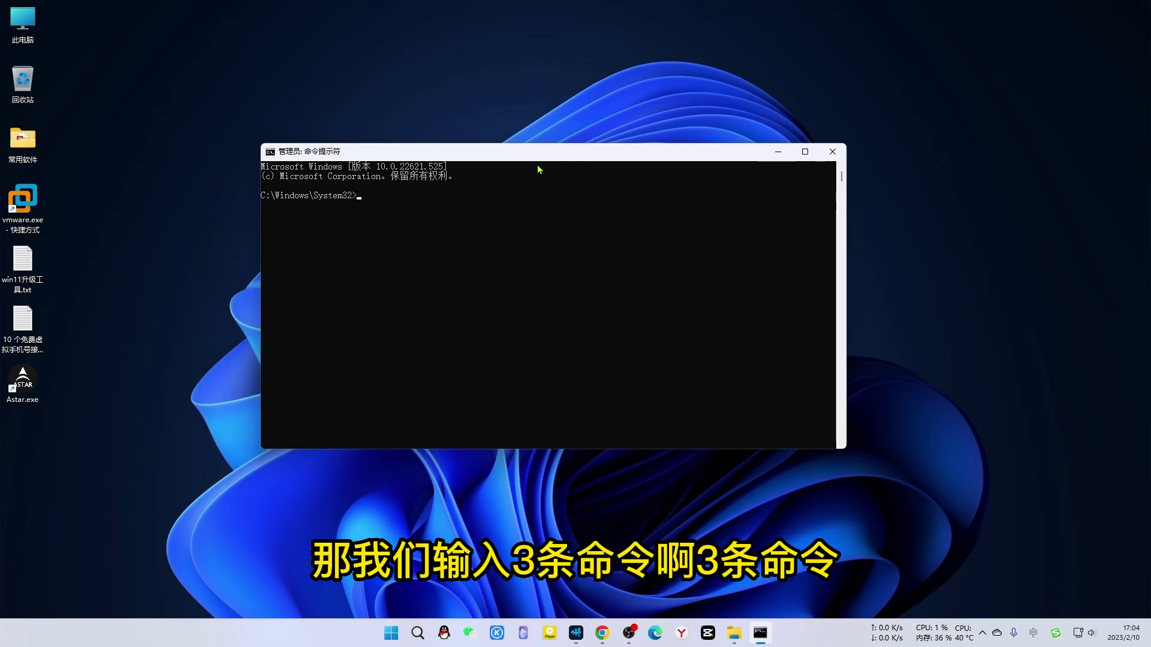
Flush the DNS cache with ipconfig/flushdns and reset the Winsock catalog with netsh winsock reset.
text(ipconfig/flushdns)
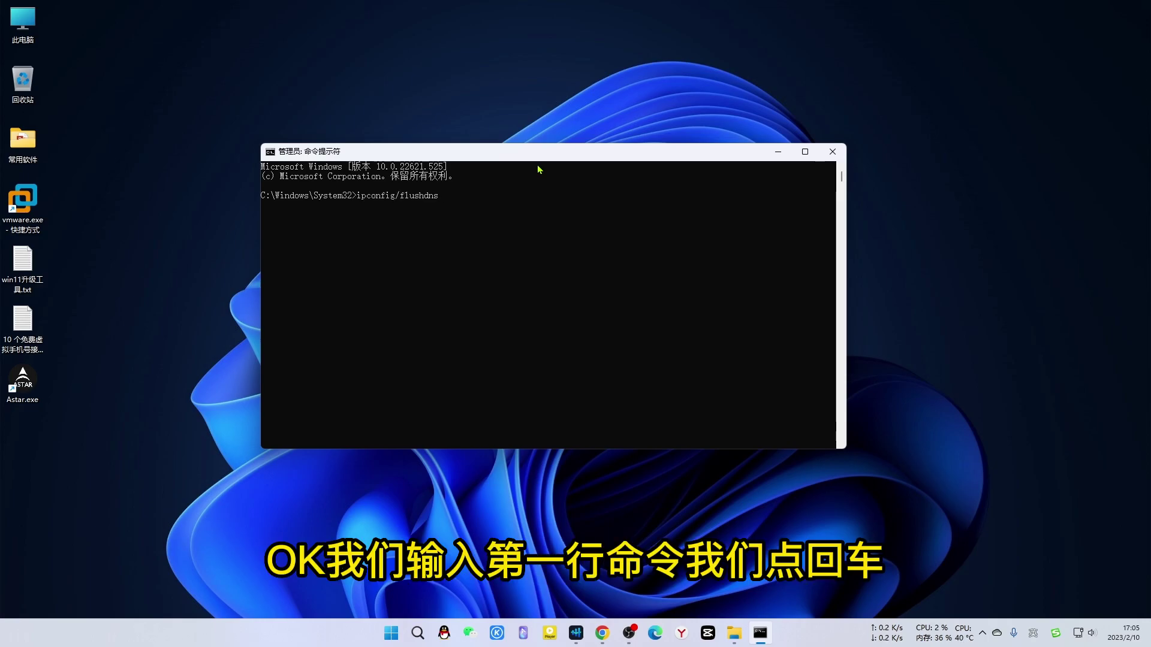
key(Return)
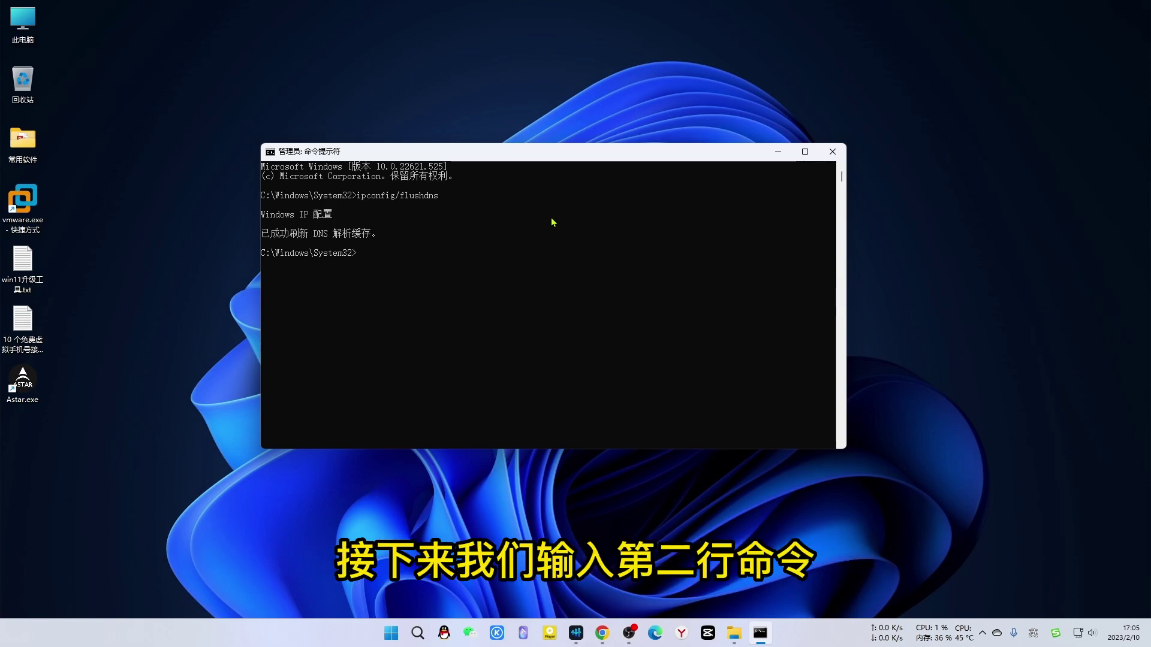
text(netsh winsock reset)
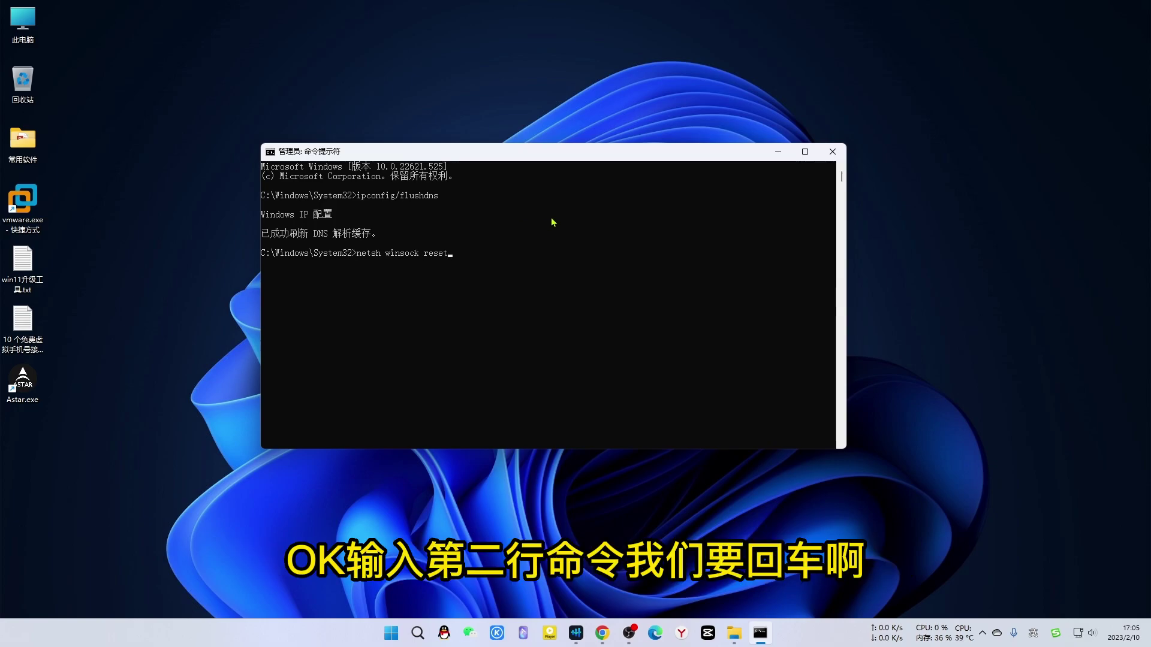
key(Return)
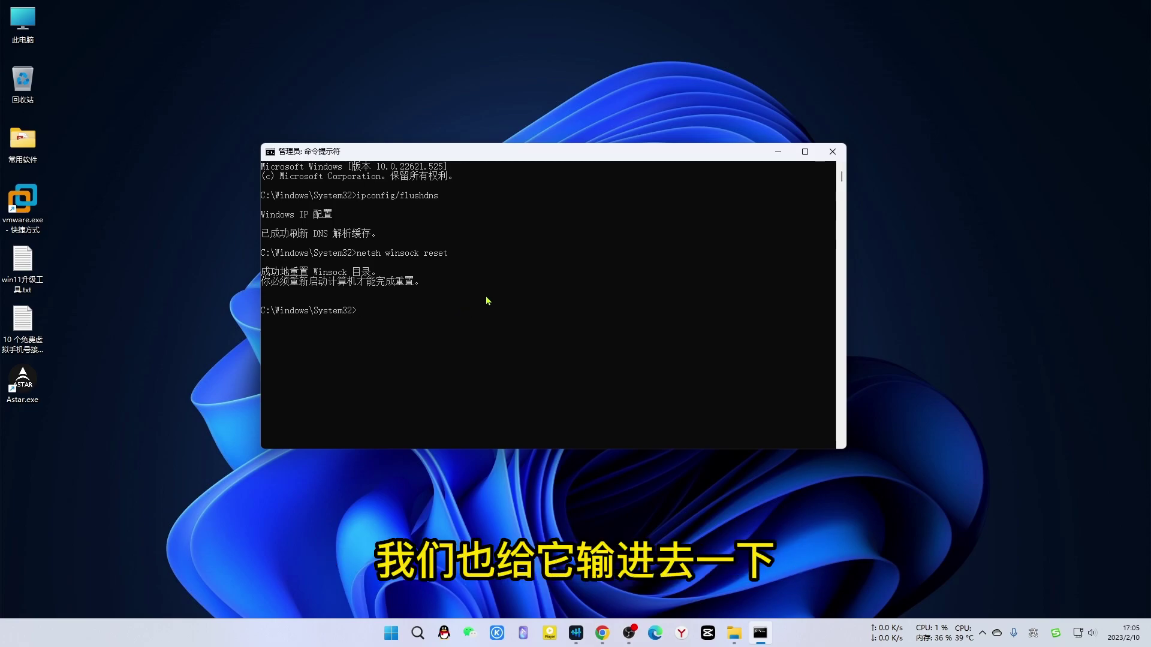
Reset the IP configuration with netsh int ip reset and review the command's output.
text(netsh int ip reset)
key(Return)
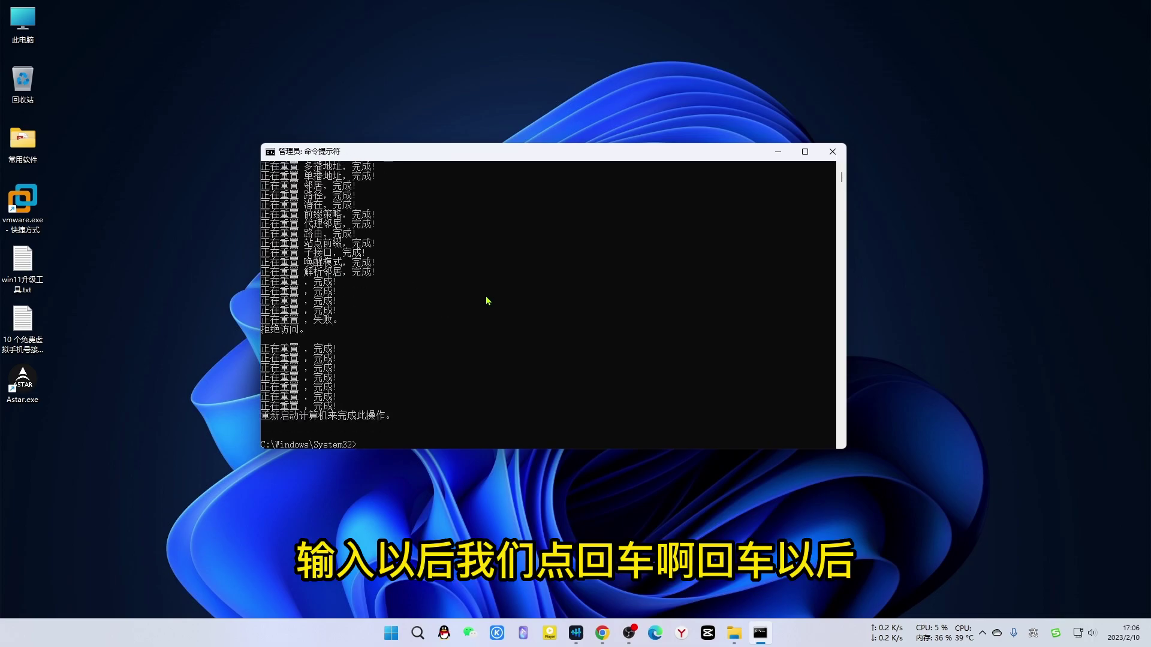
scroll(396, 252, up, 6)
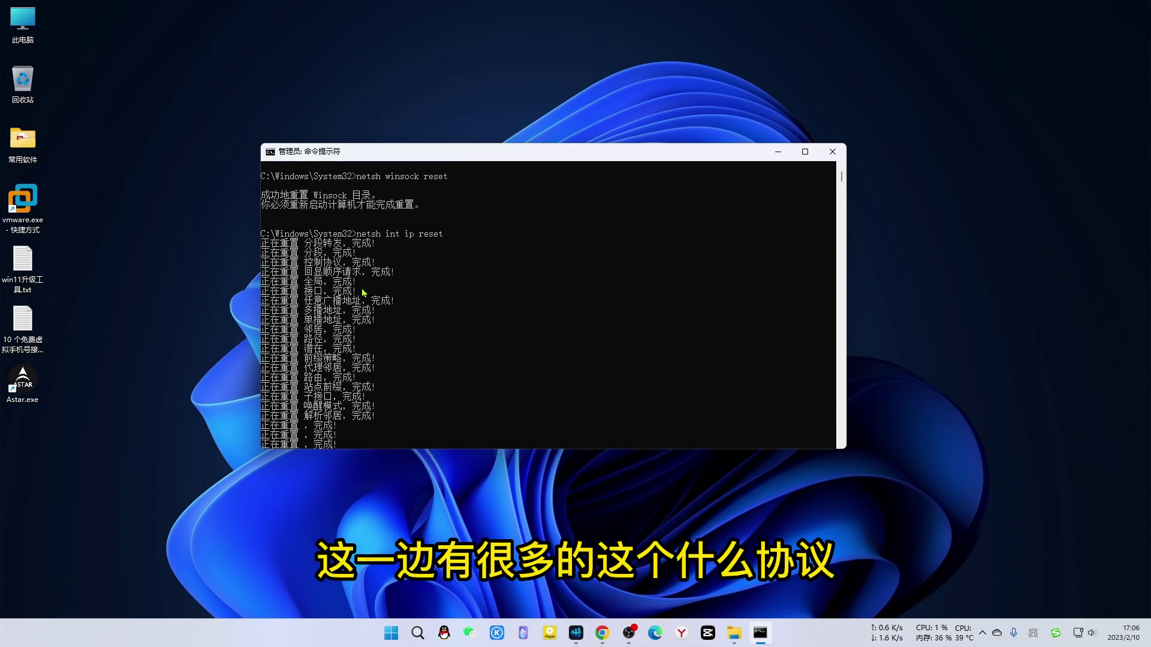
scroll(362, 292, down, 8)
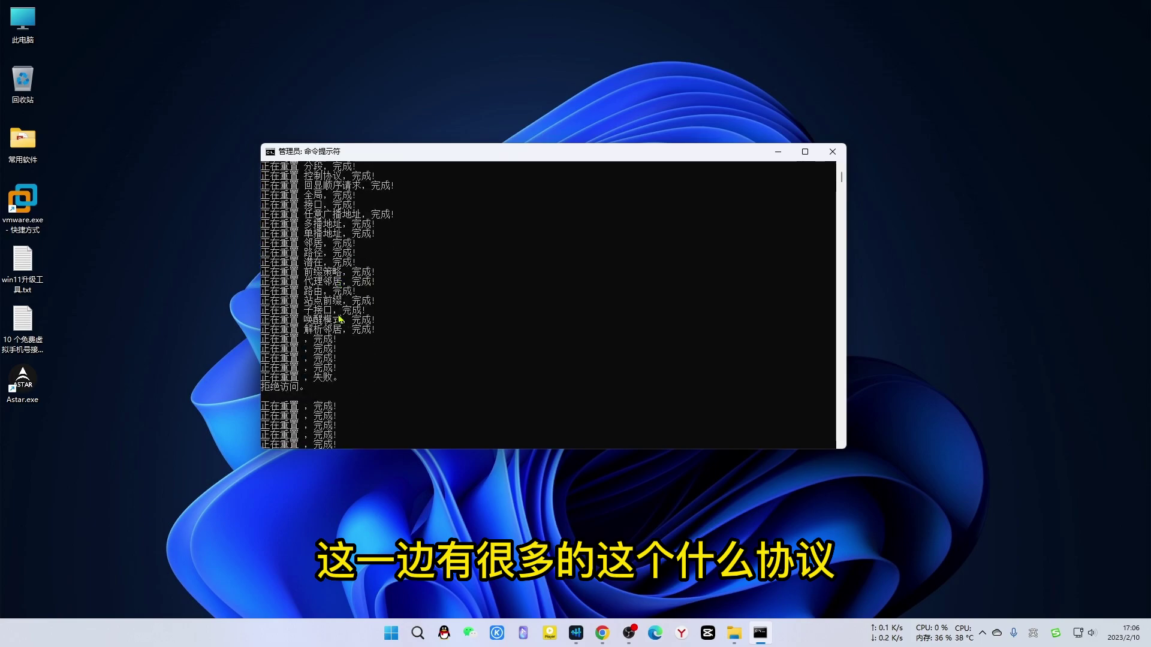
scroll(428, 357, down, 3)
scroll(427, 357, up, 3)
scroll(428, 357, down, 1)
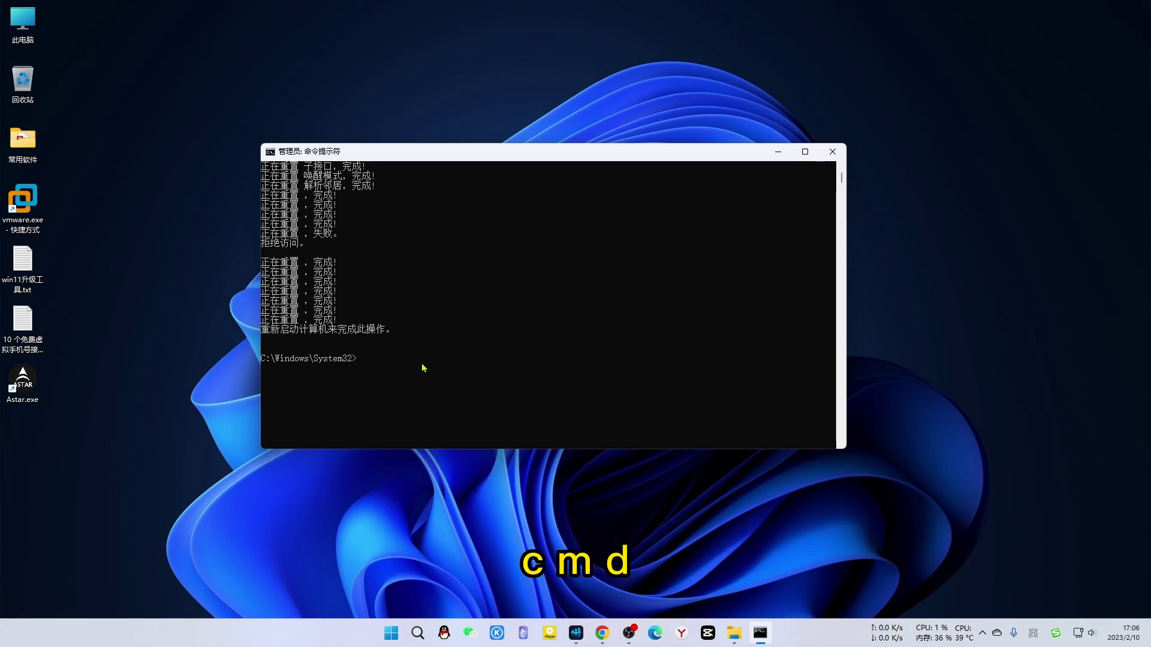
Exit Command Prompt with the exit command and restart the computer using the desktop's one-key restart (一键重启) option.
text(exit)
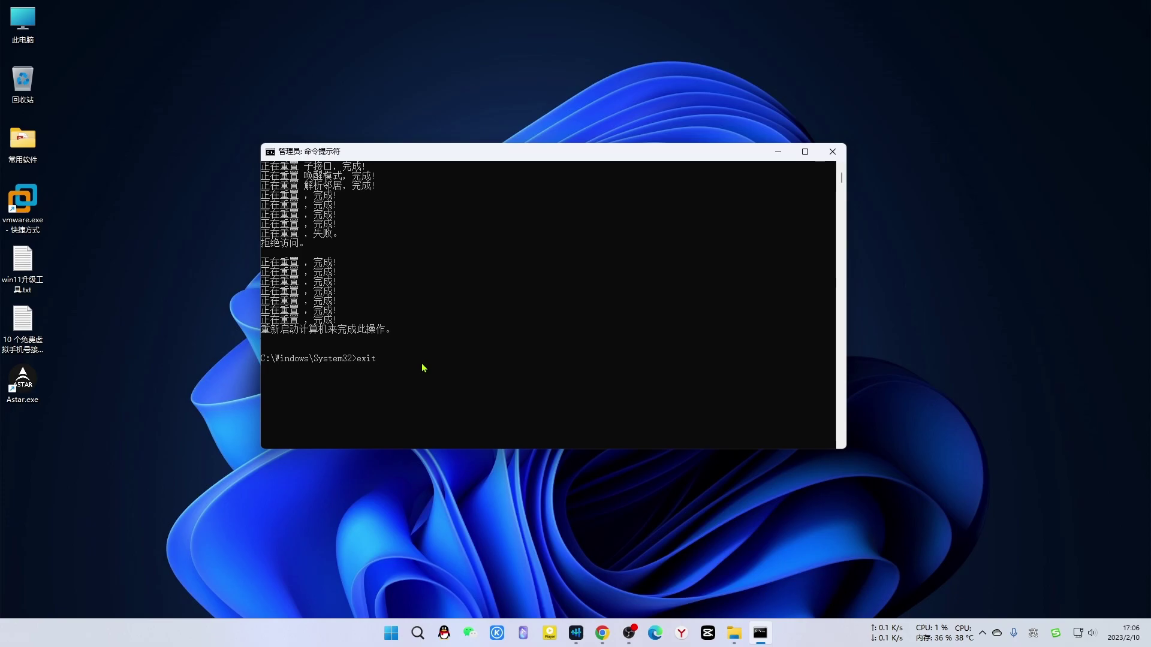
key(Return)
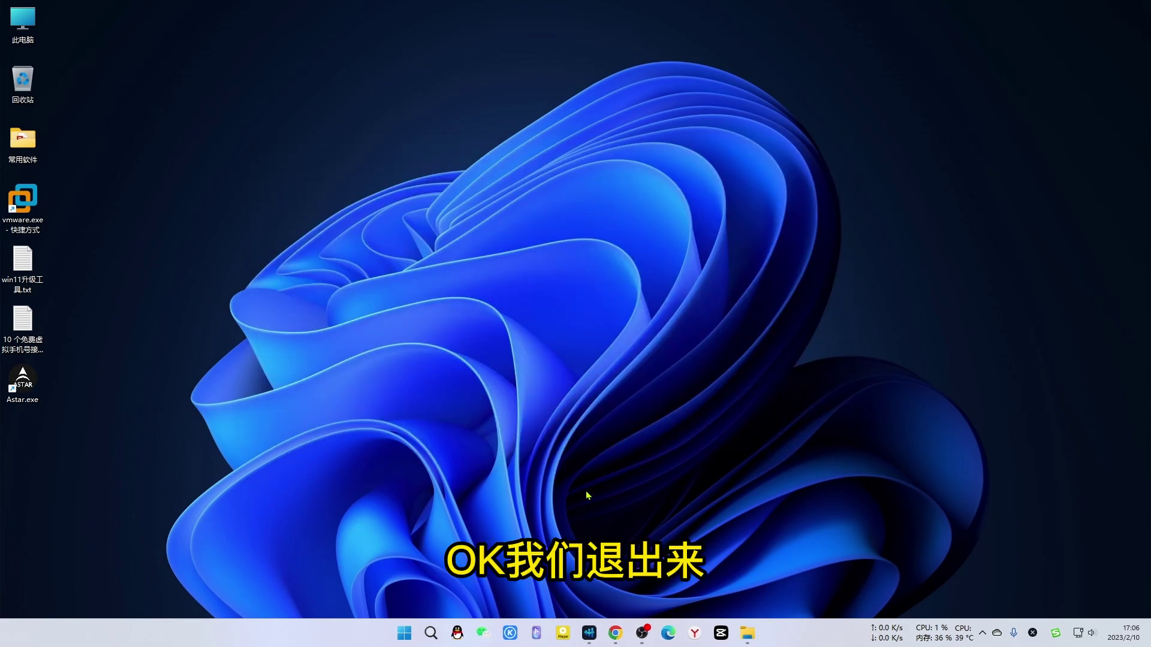
right_click(555, 254)
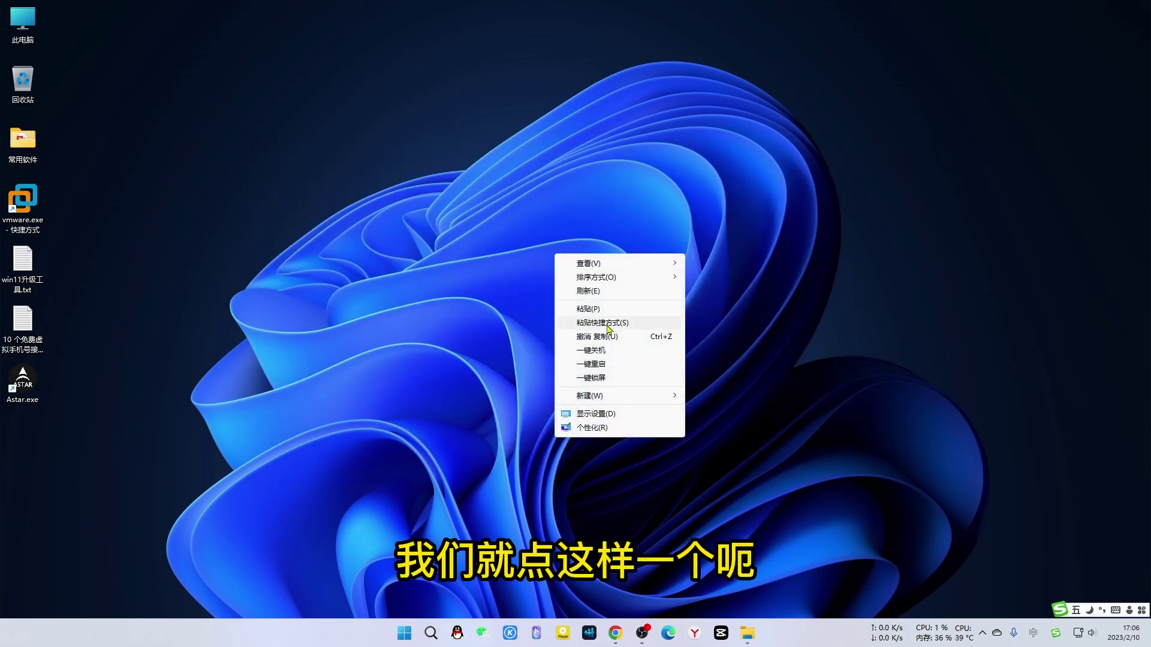
click(601, 365)
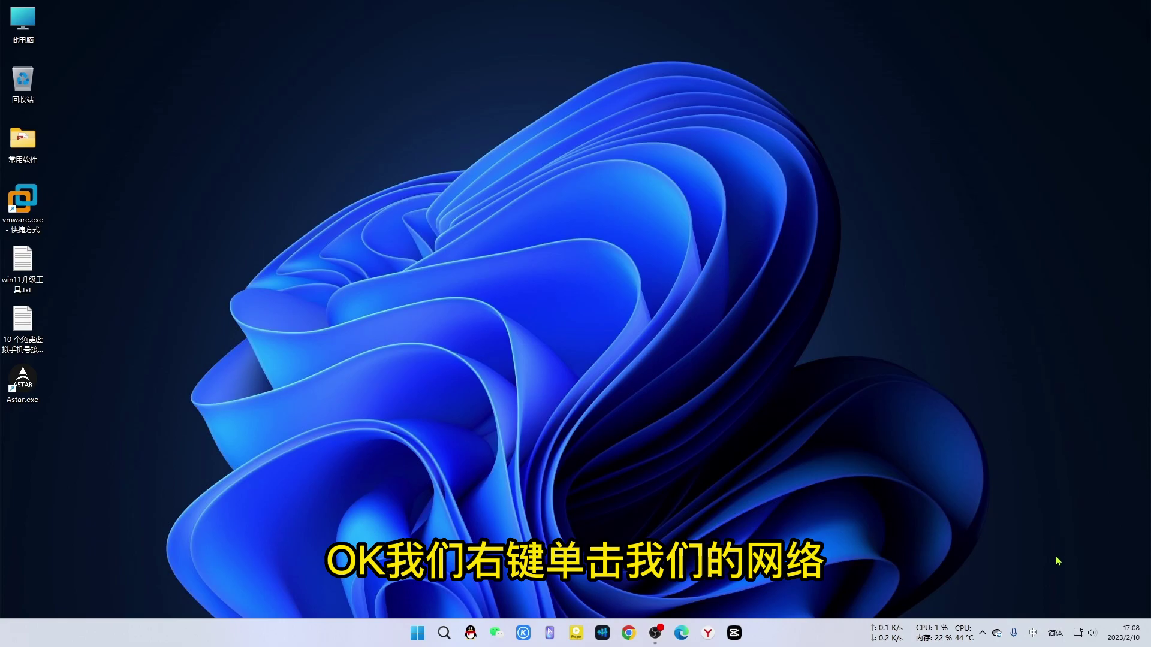
Open the network and Internet settings and go through the advanced network settings to more network adapter options (更多网络适配器选项).
right_click(1077, 633)
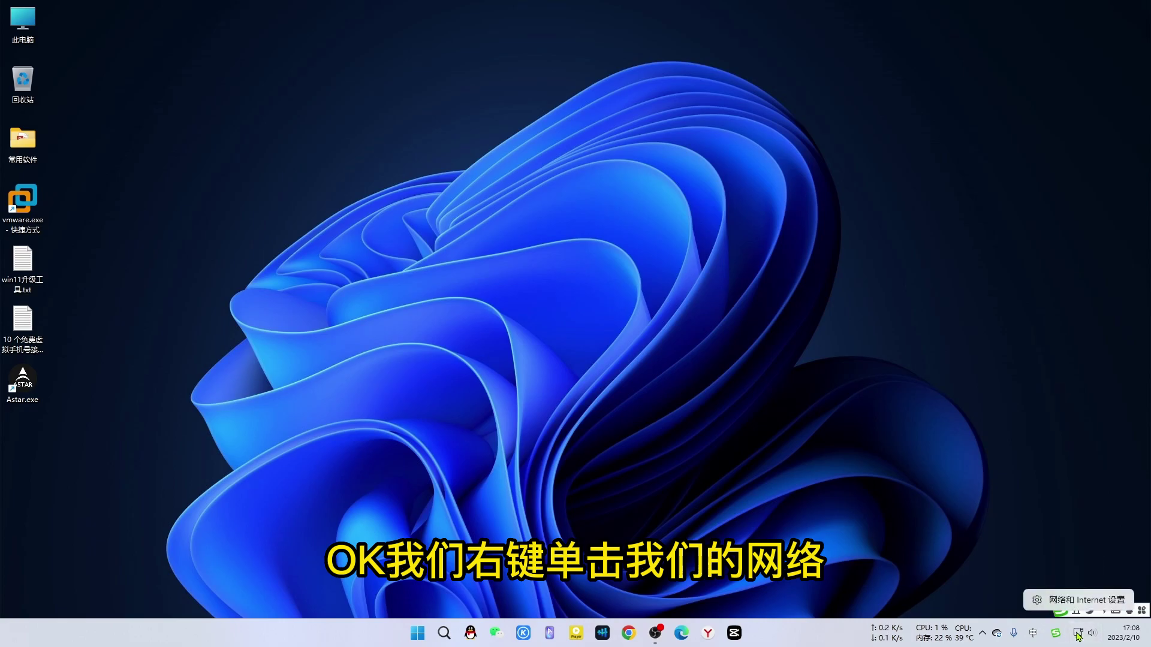
click(1077, 601)
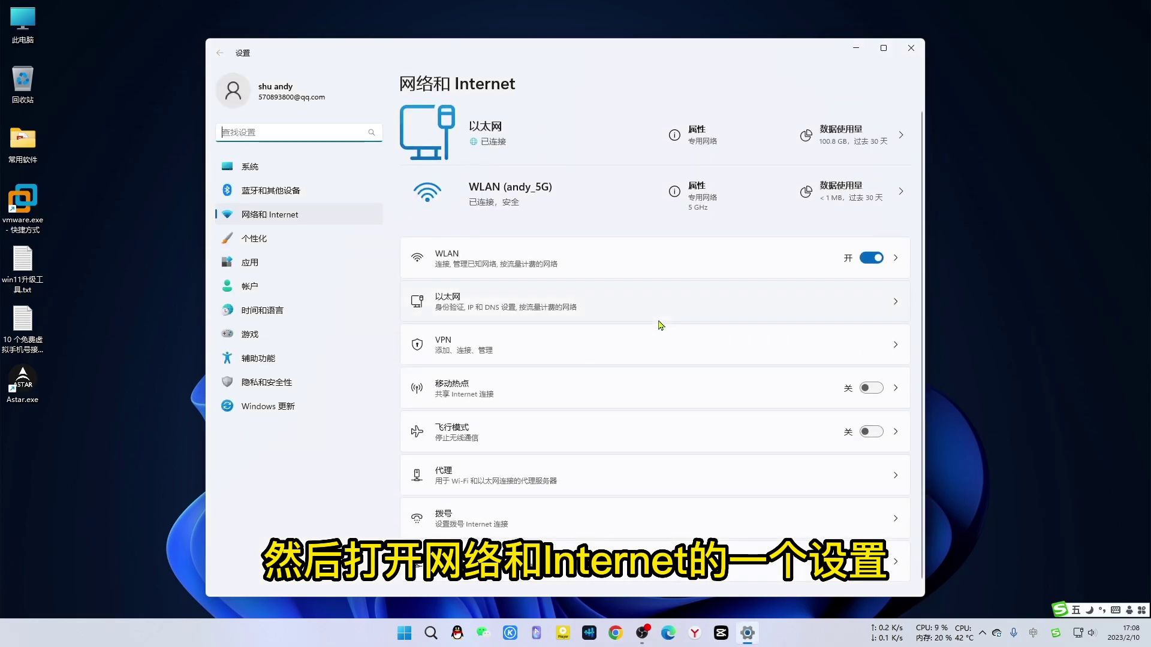
scroll(660, 325, down, 1)
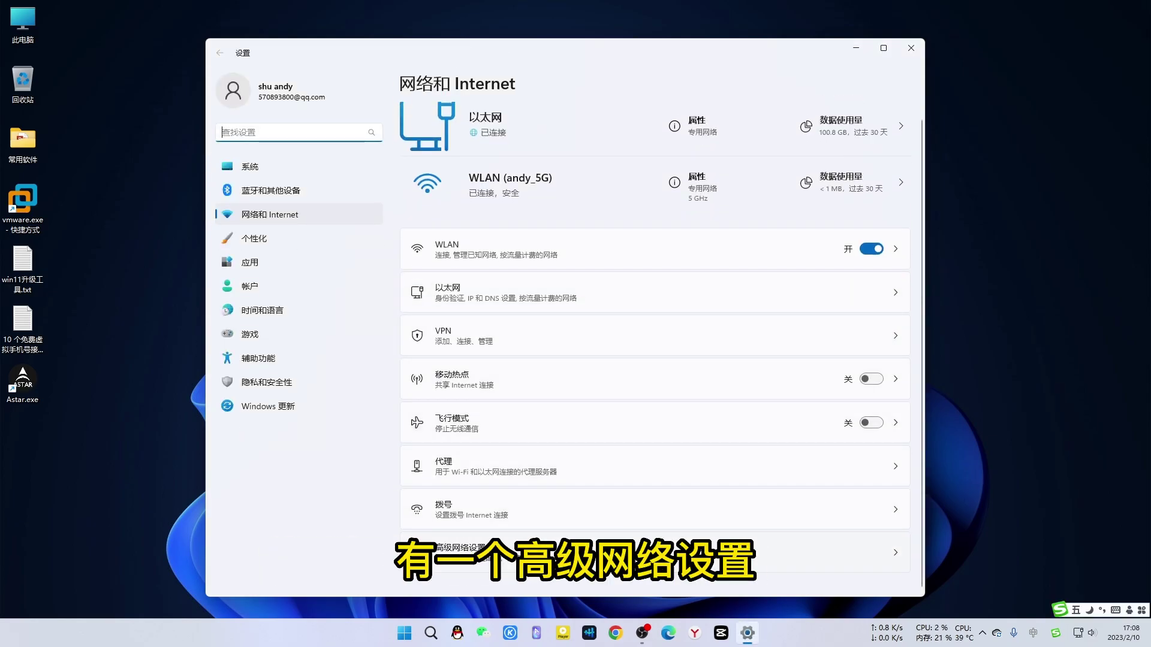
click(461, 552)
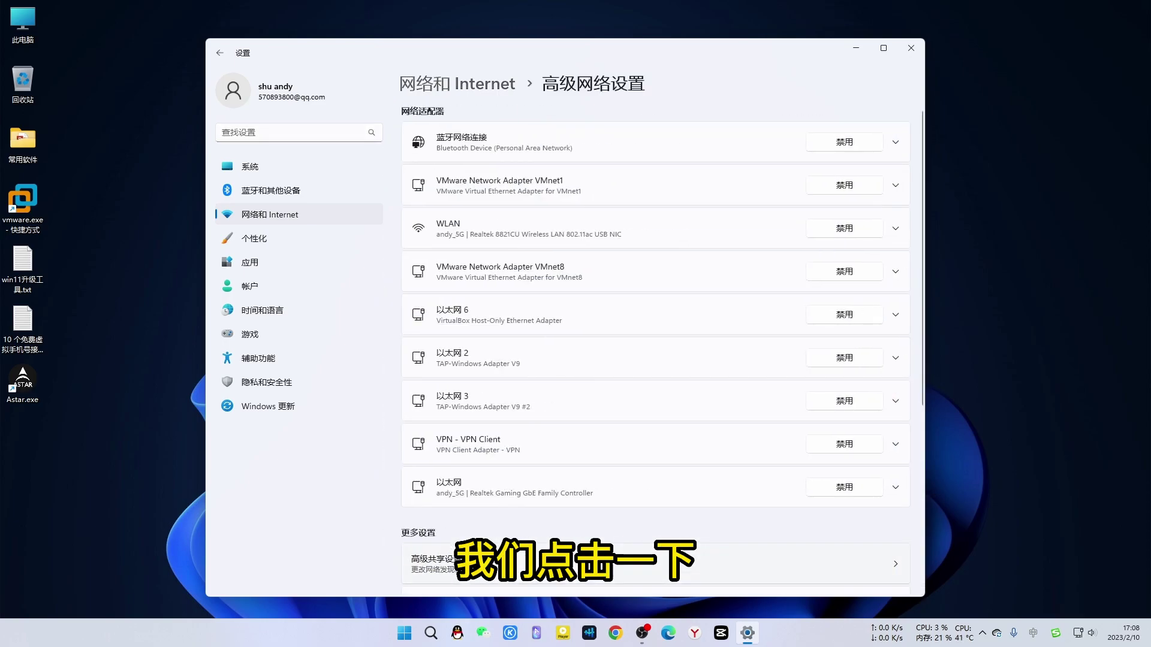
scroll(617, 455, down, 5)
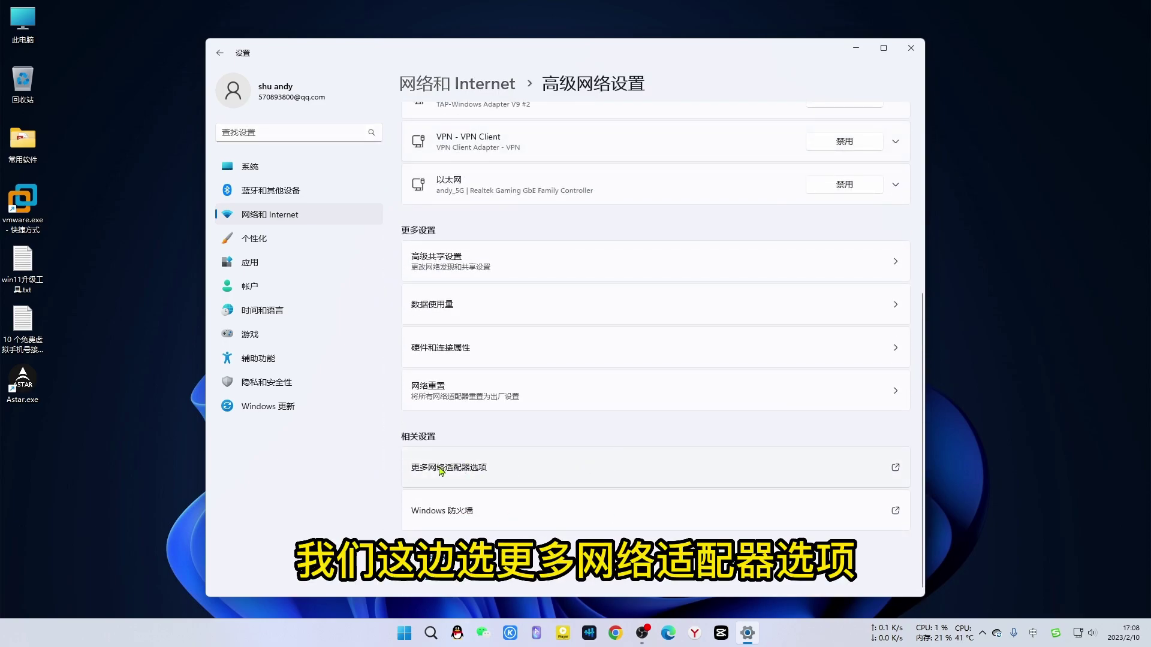
click(525, 469)
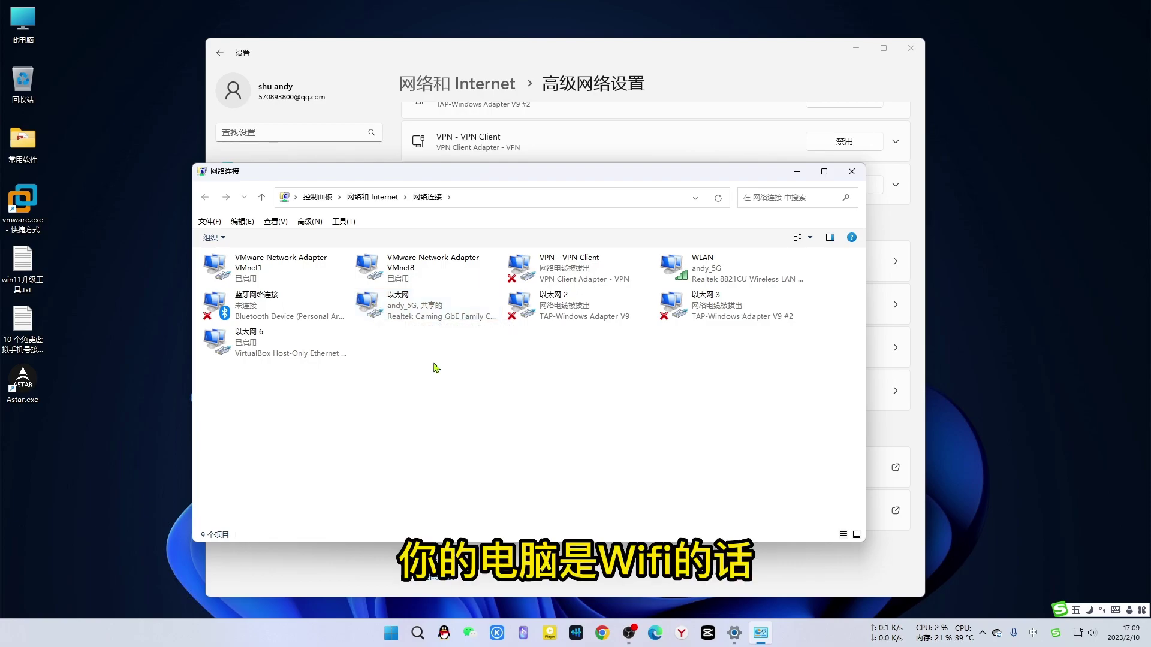
Open the Internet Protocol Version 4 (TCP/IPv4) properties of the 以太网 connection on the Realtek Gaming GbE adapter.
right_click(374, 302)
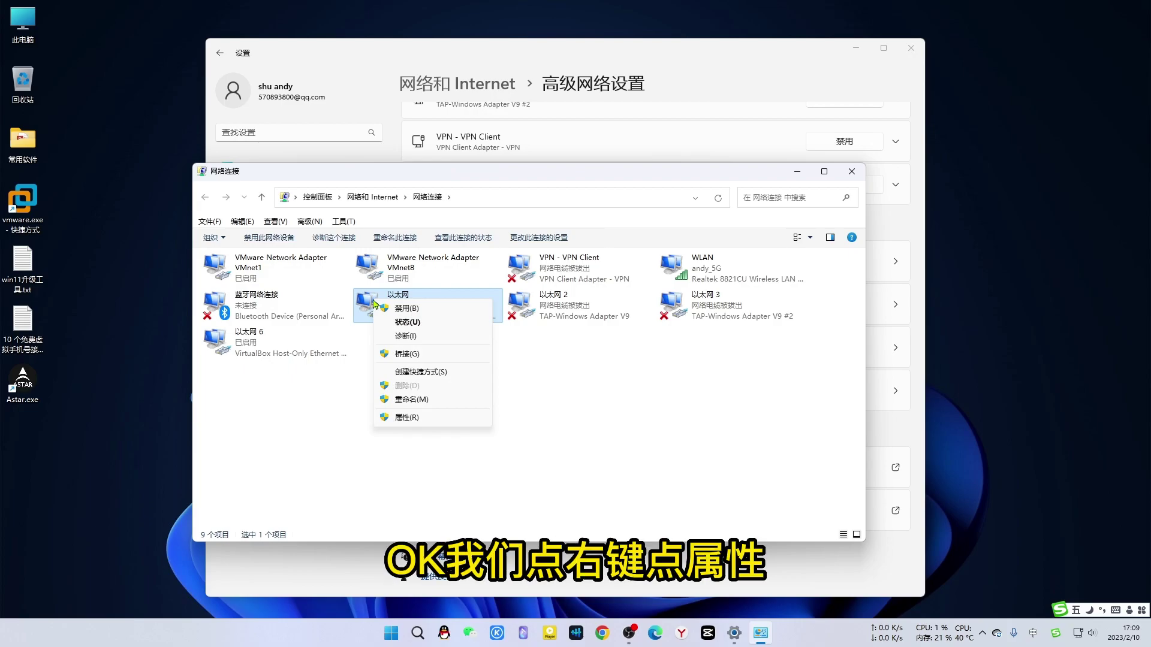
click(410, 418)
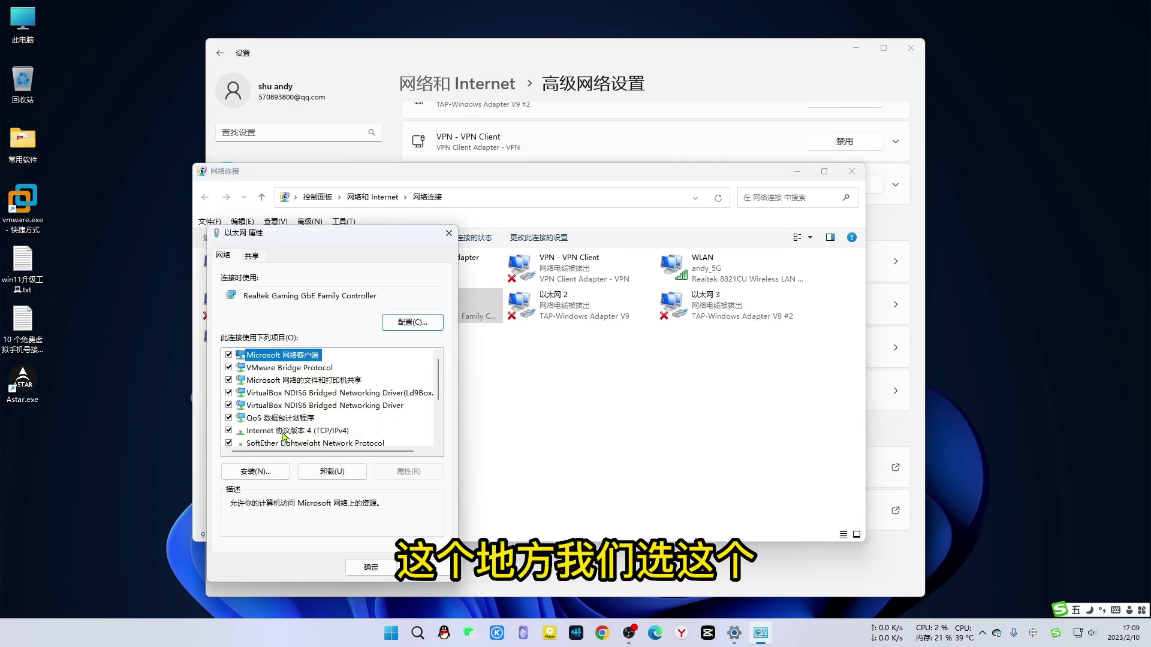
click(331, 431)
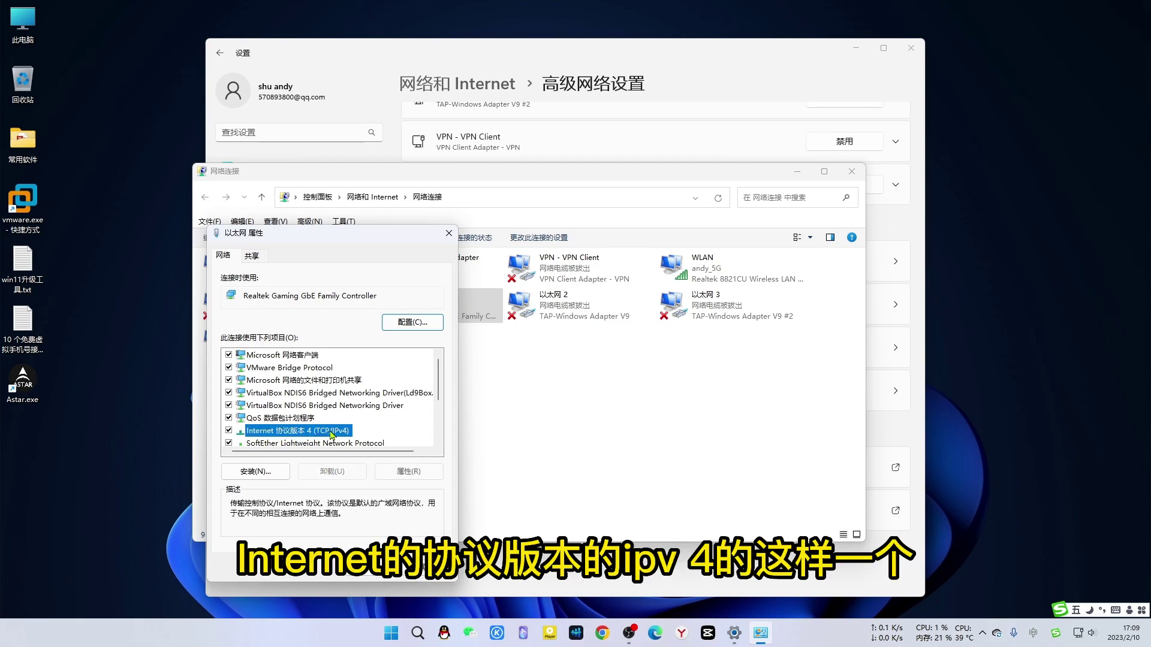
click(409, 473)
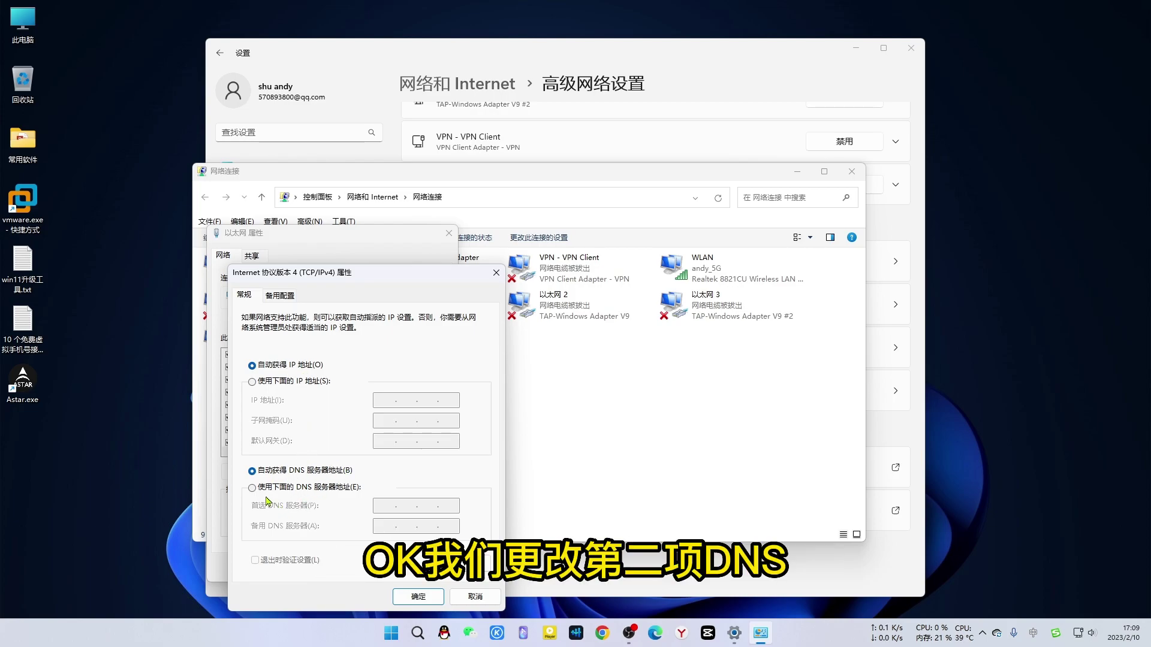
Set the preferred DNS server to 8.8.8.8 and the alternate to 8.8.4.4, confirm, and close the network and settings windows.
click(252, 489)
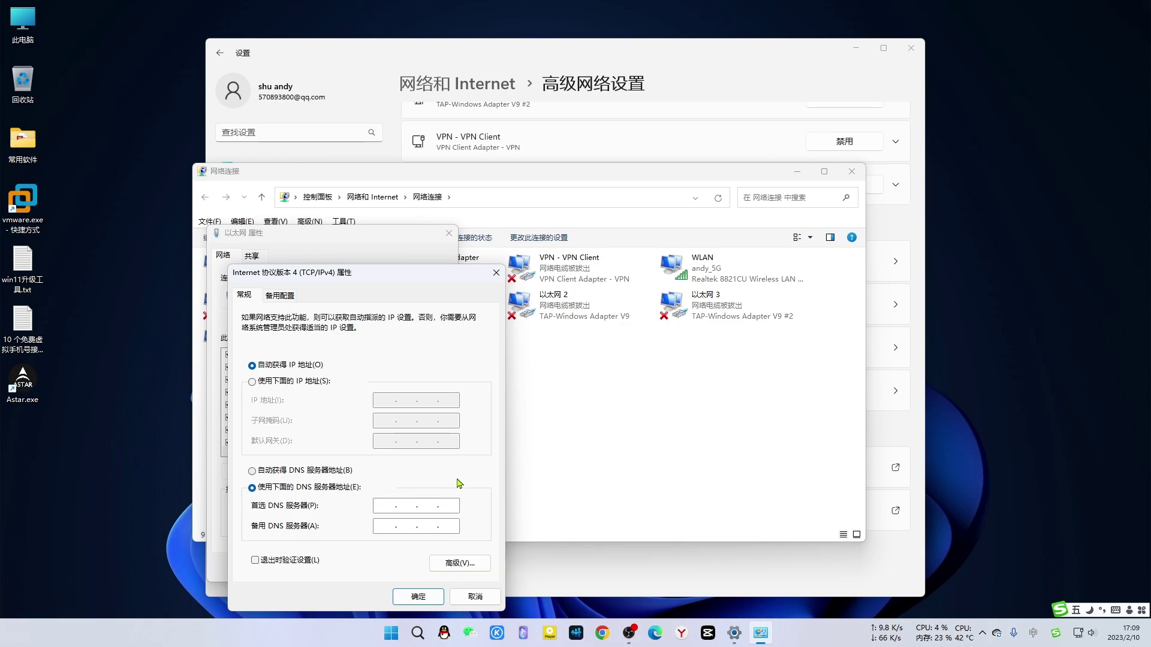
text(8.8.8)
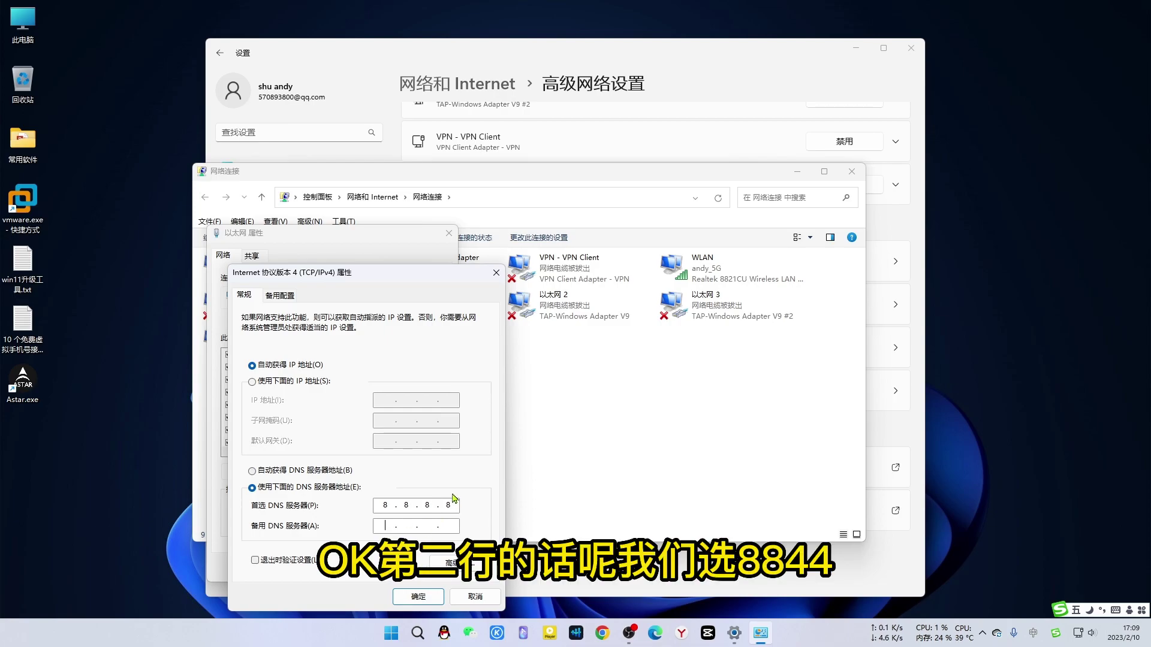
text(8.8.4.4)
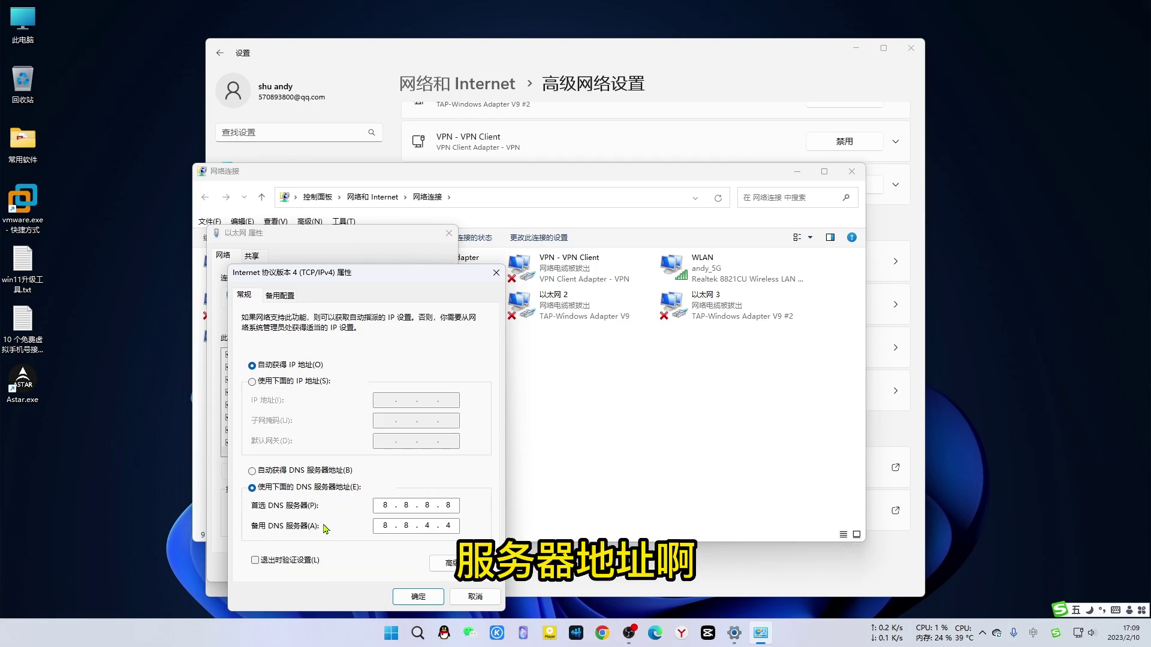
click(418, 596)
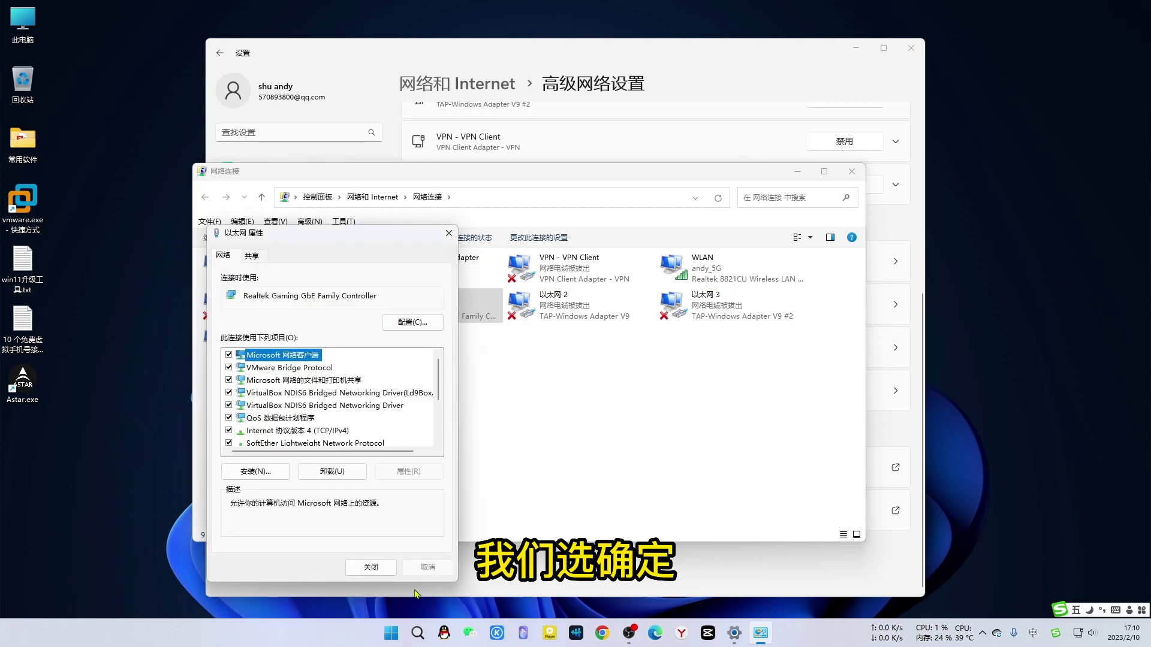
click(372, 567)
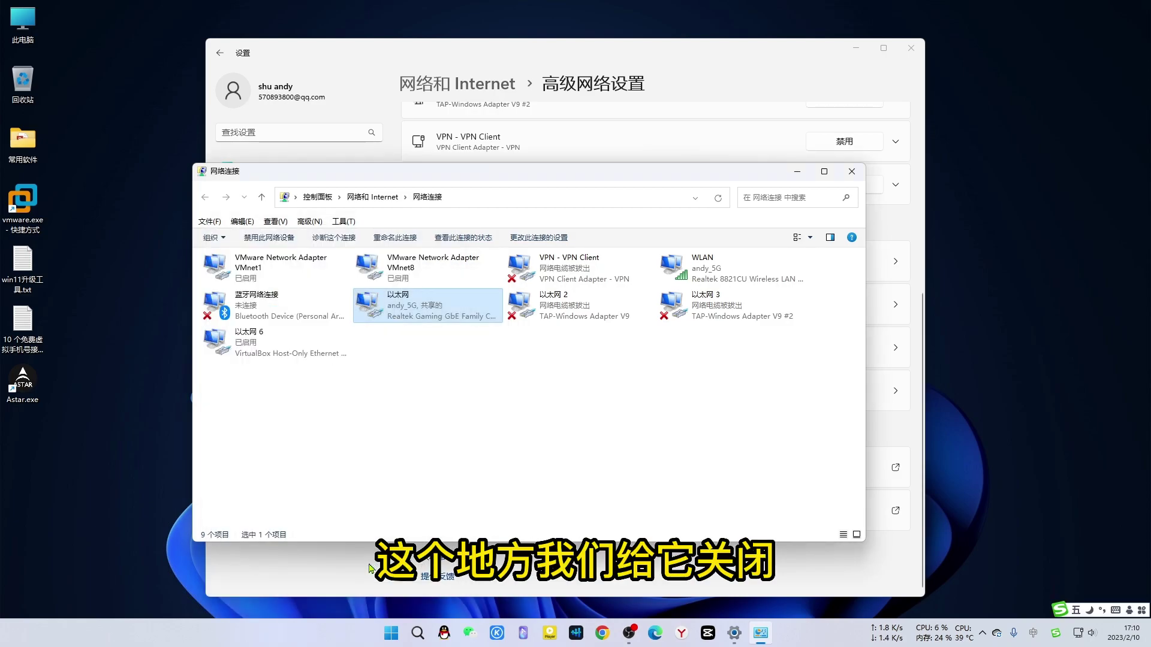
click(851, 171)
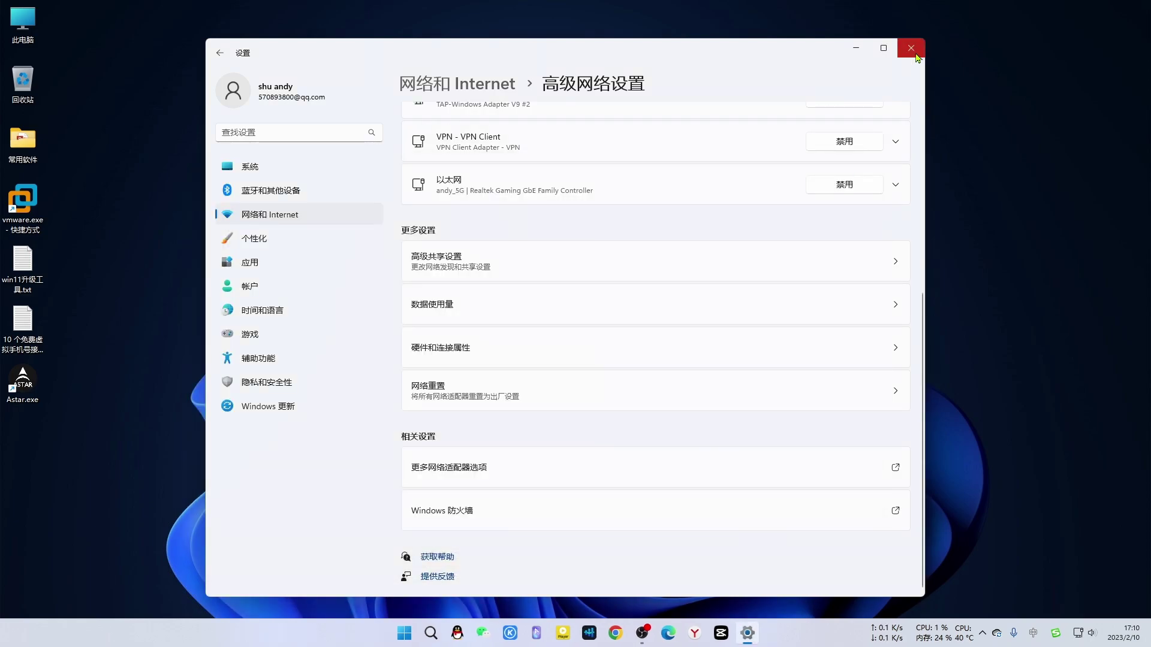
click(910, 48)
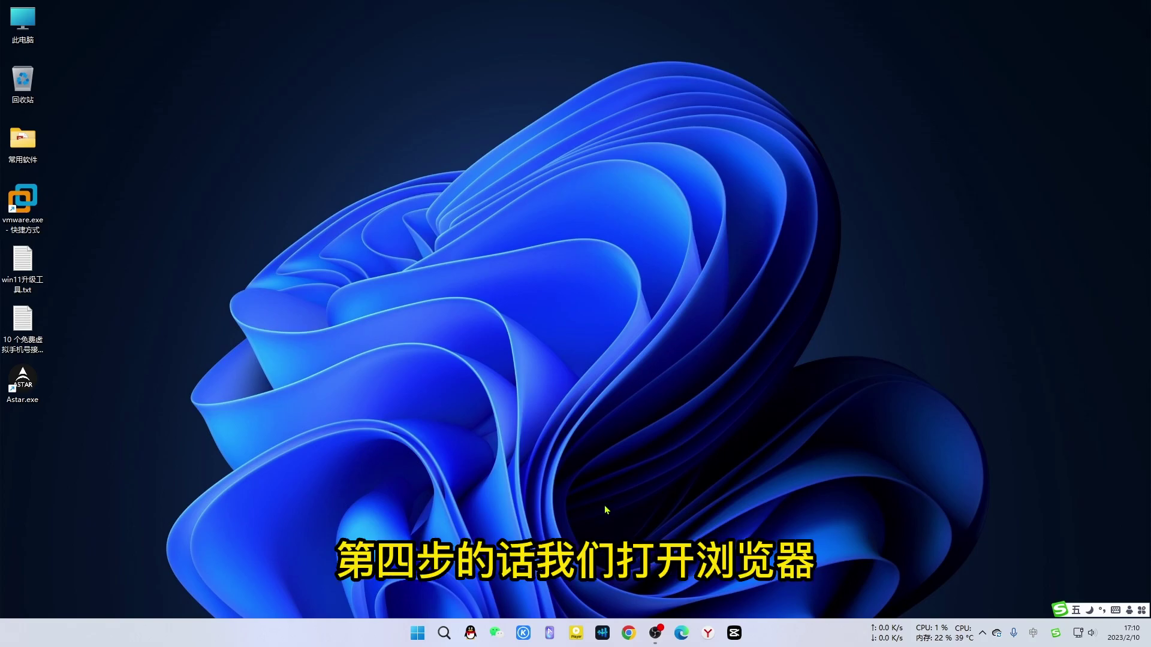
Launch Chrome, bring up its extensions page and open the Chrome Web Store from there.
click(630, 633)
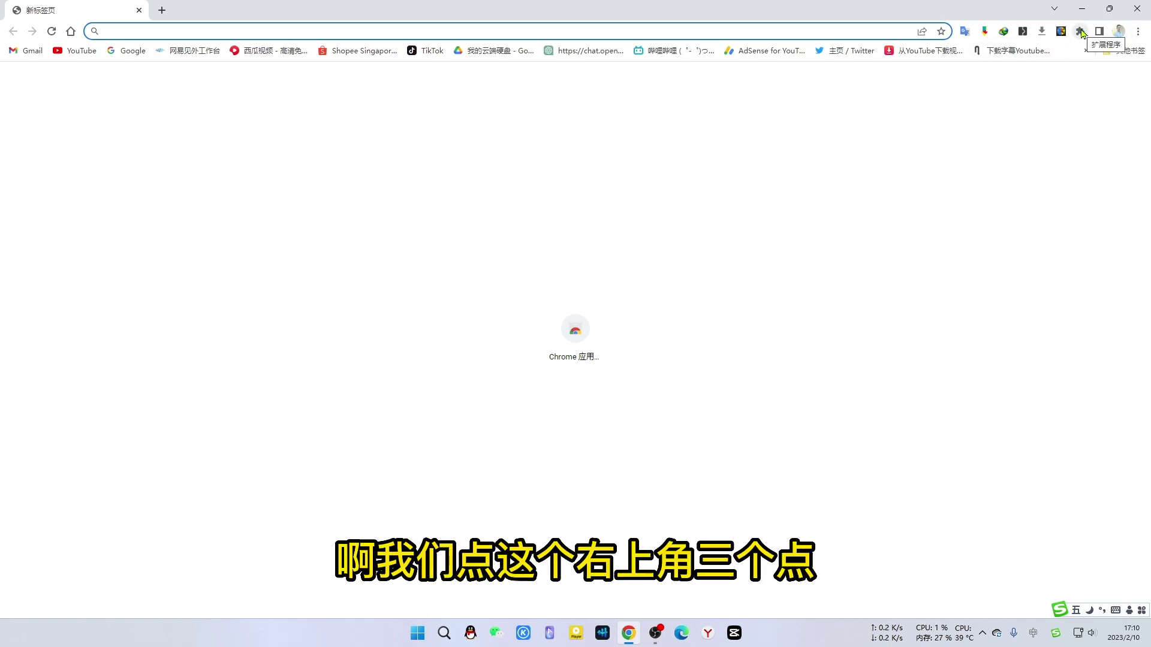
click(1138, 31)
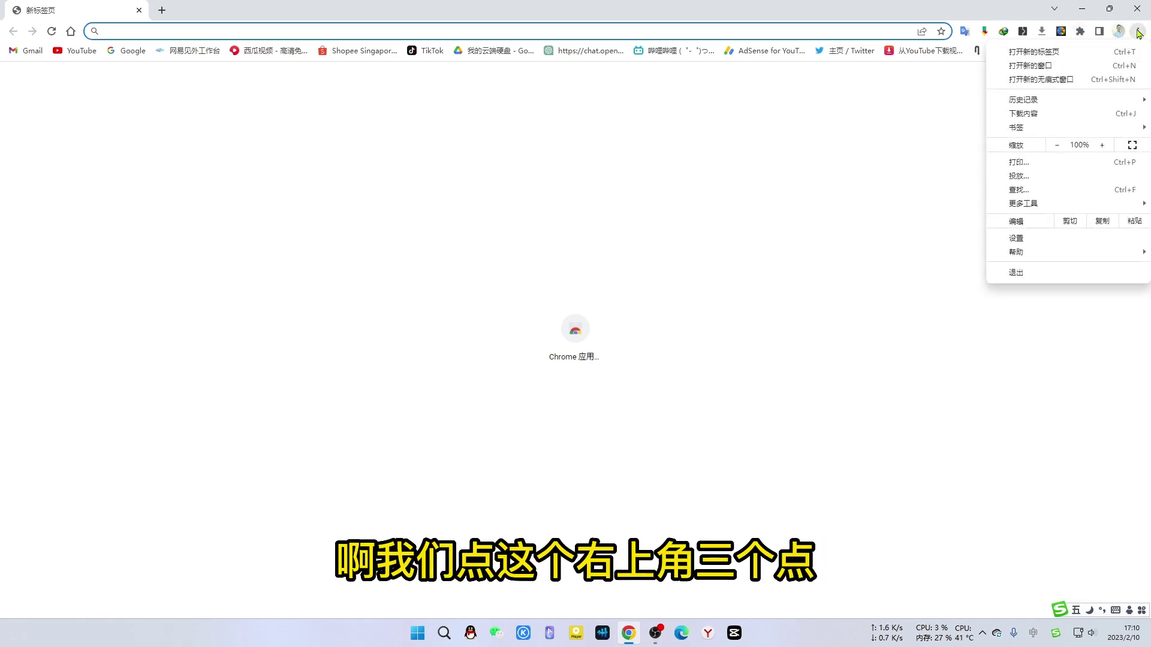
mouse_move(1028, 203)
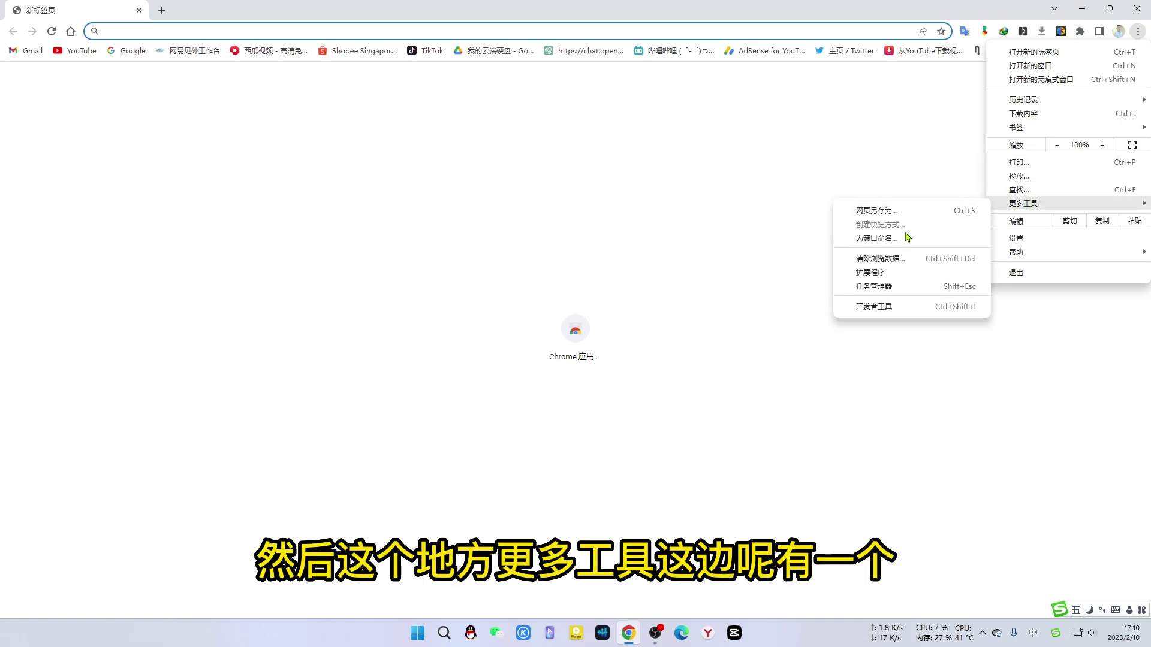
click(880, 273)
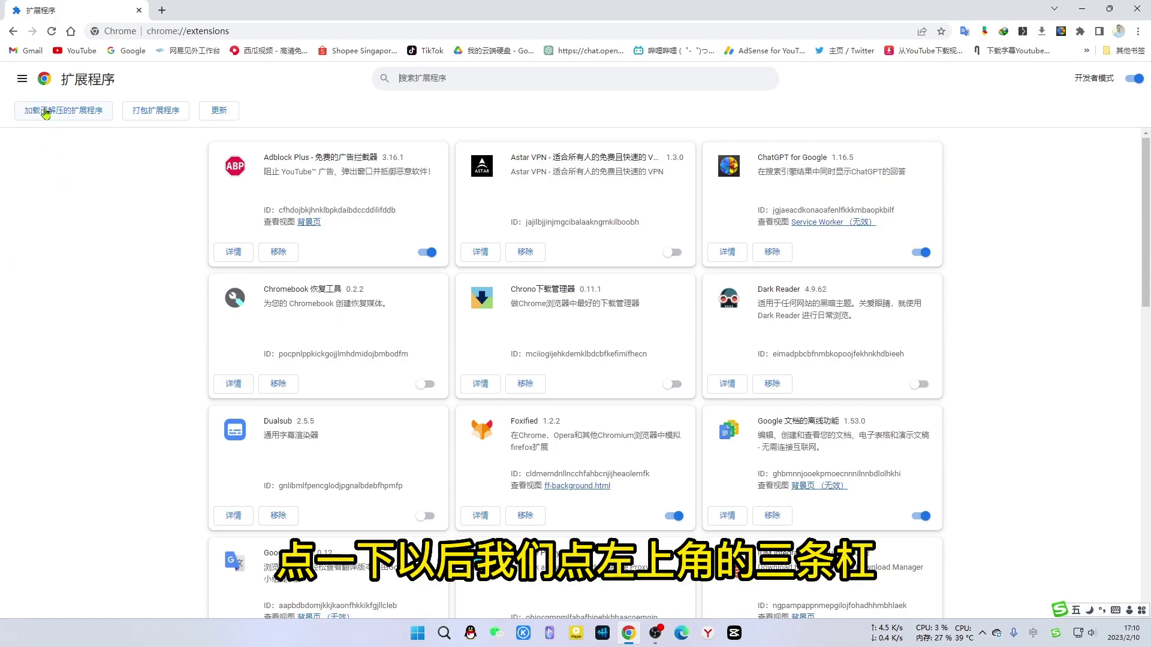
click(21, 80)
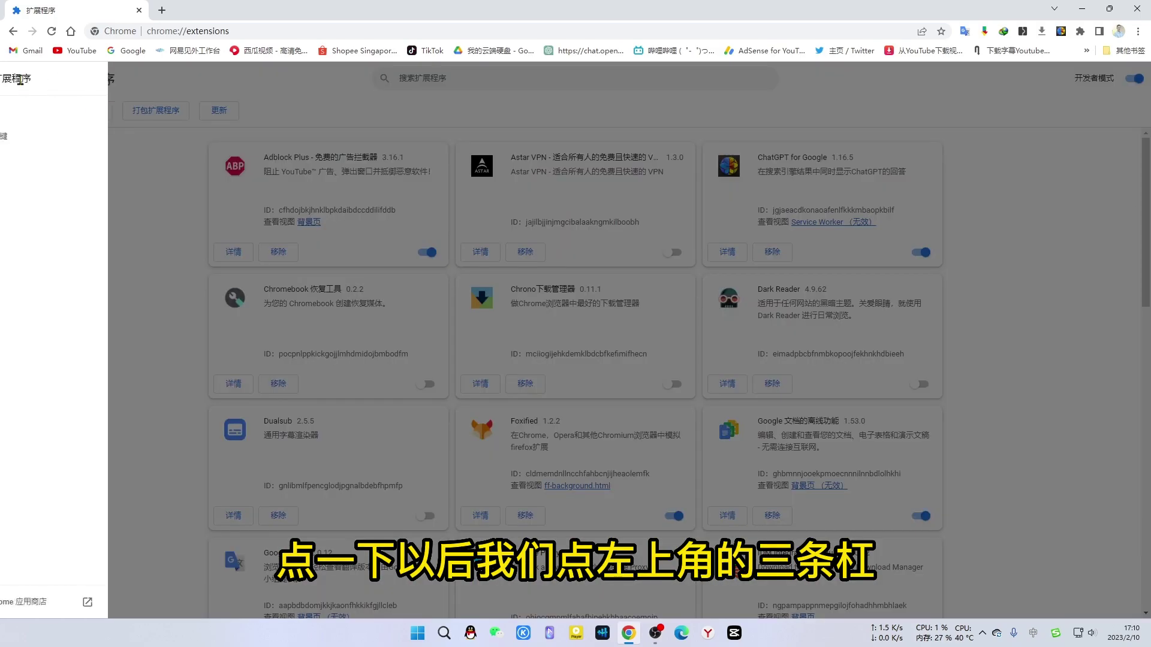
click(46, 604)
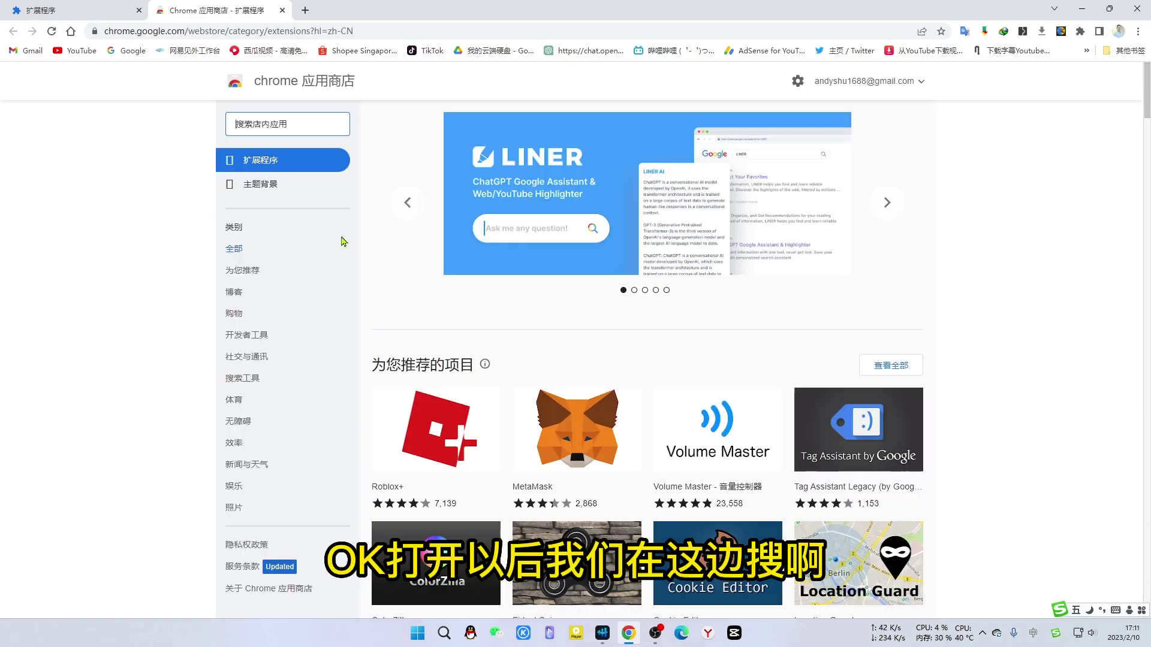
Search the store for hola, add the Hola VPN - The Website Unblocker extension to Chrome and dismiss the notice.
click(298, 124)
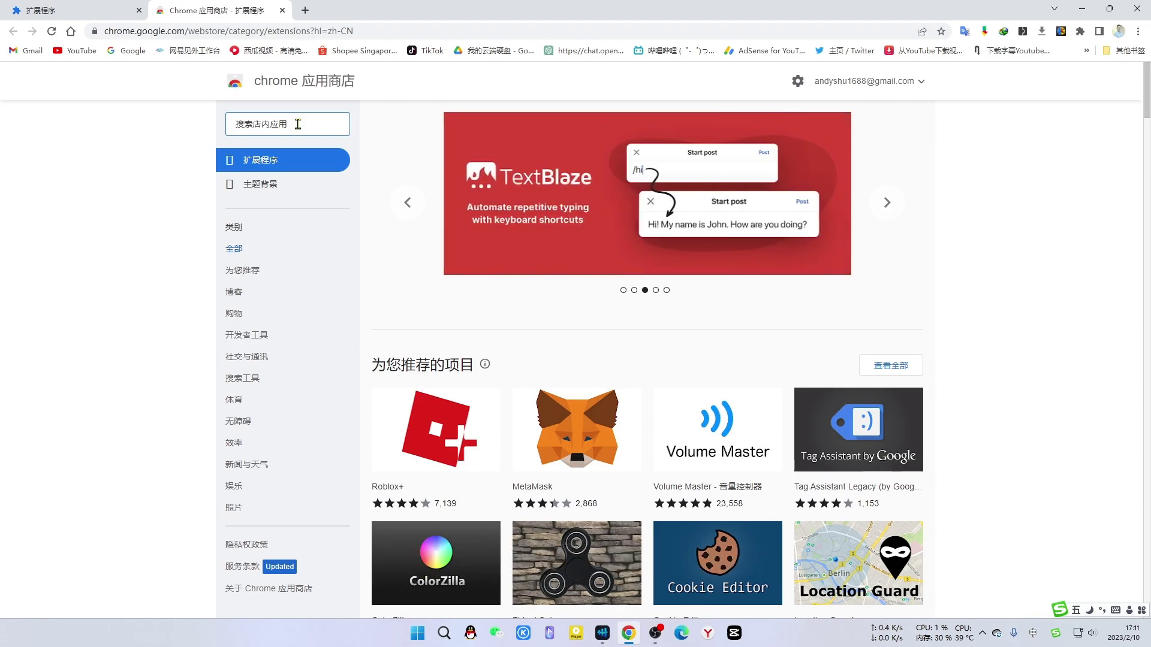
text(hola)
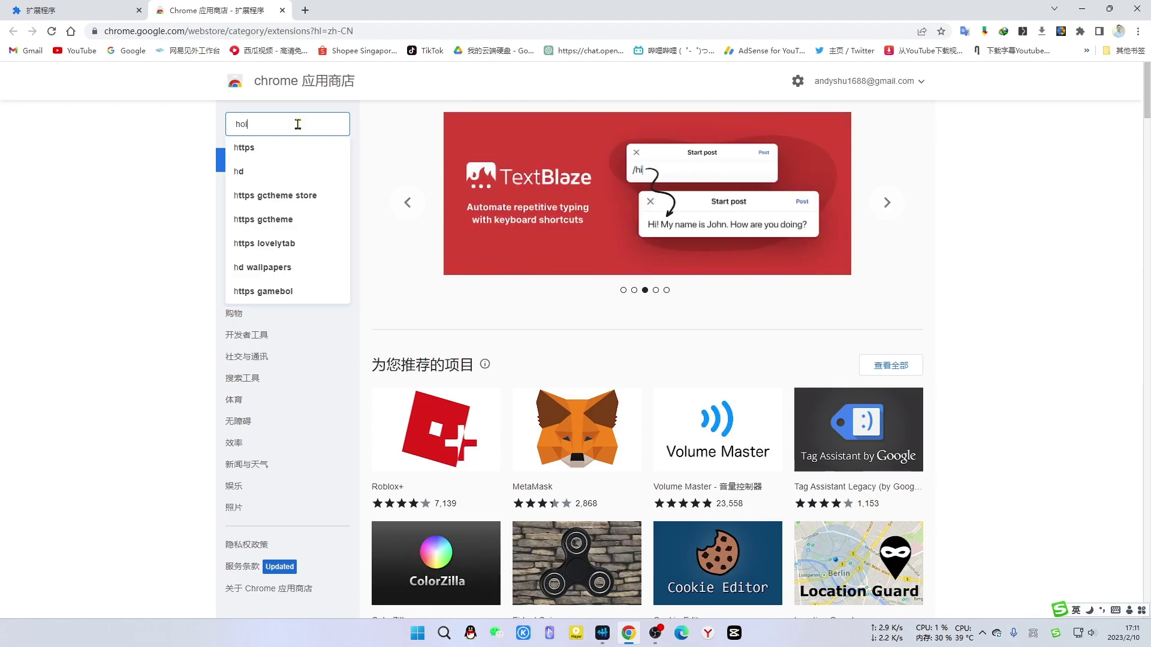
click(264, 177)
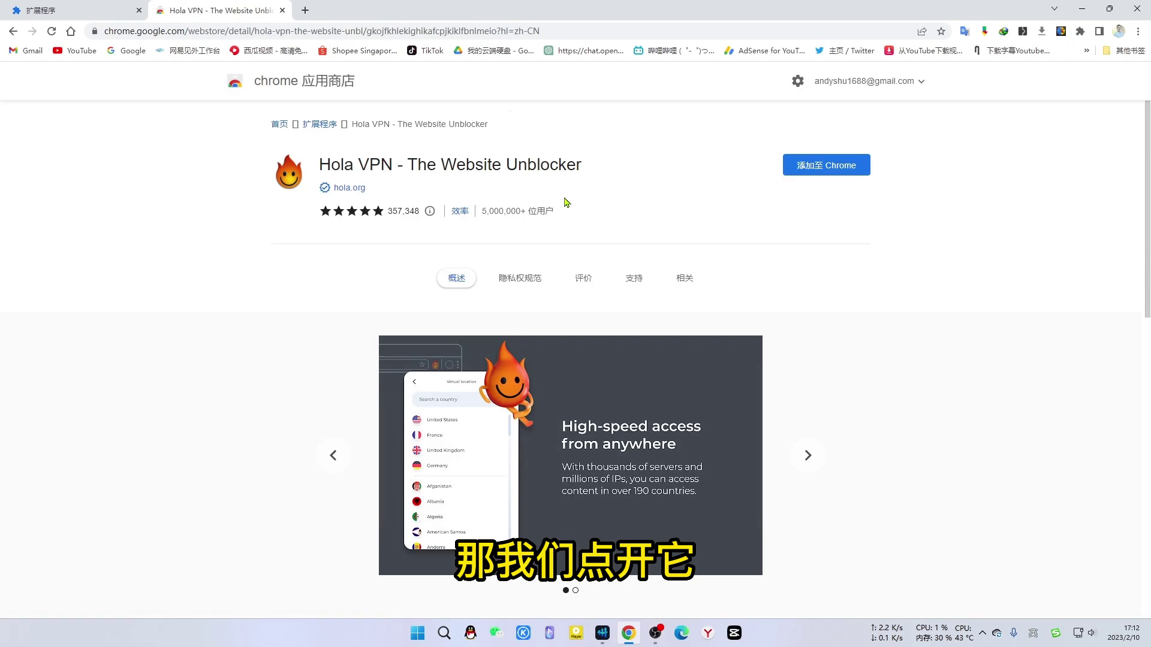
click(827, 167)
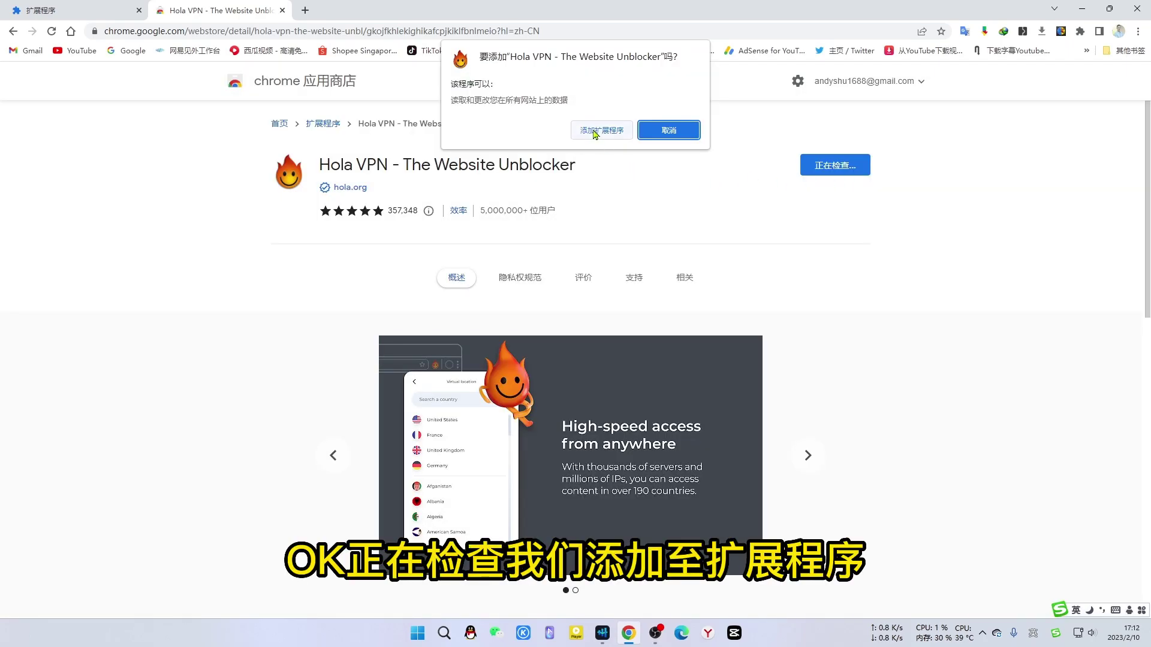
click(602, 131)
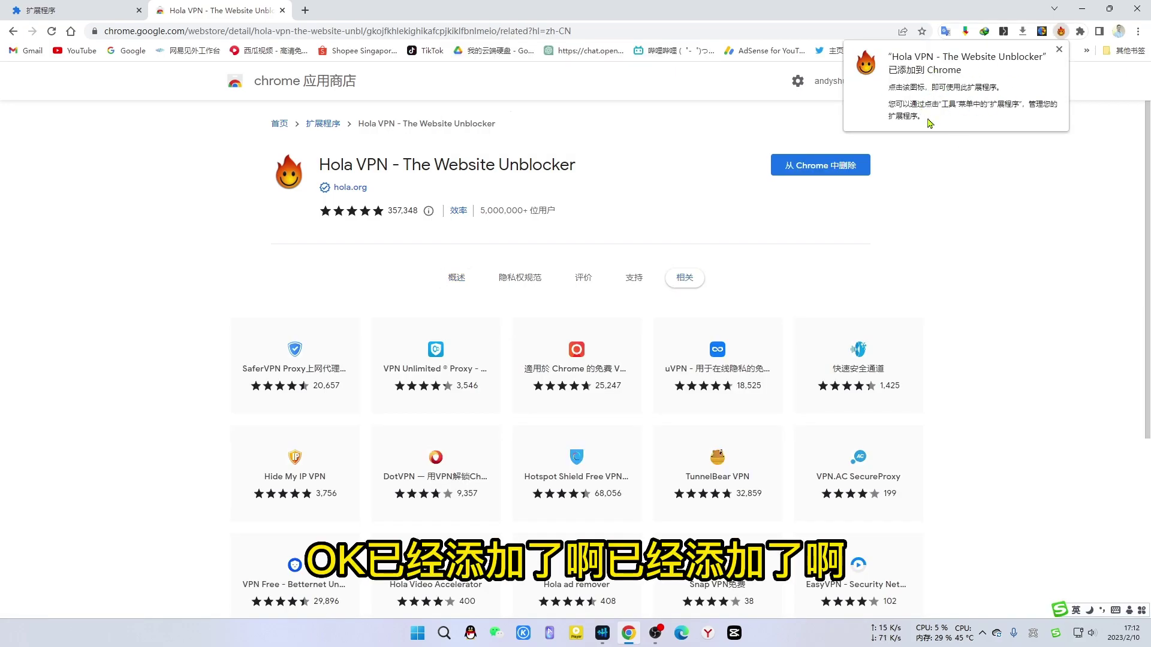
click(1059, 51)
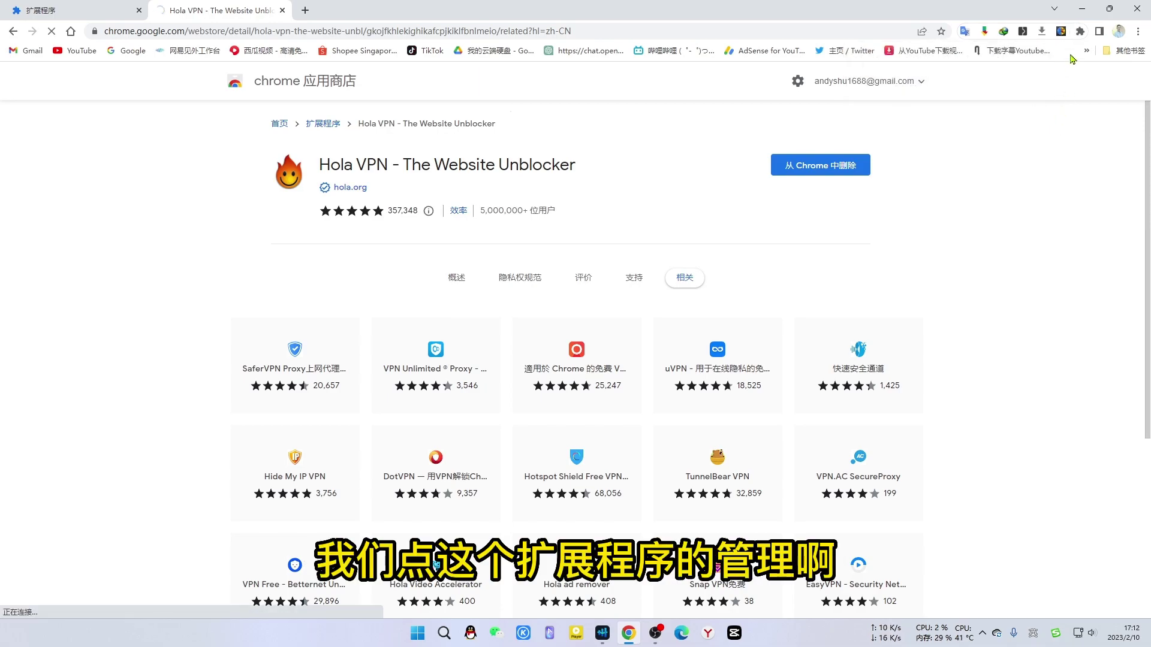
Pin the Hola VPN extension to the browser toolbar and close the extensions list.
click(1080, 31)
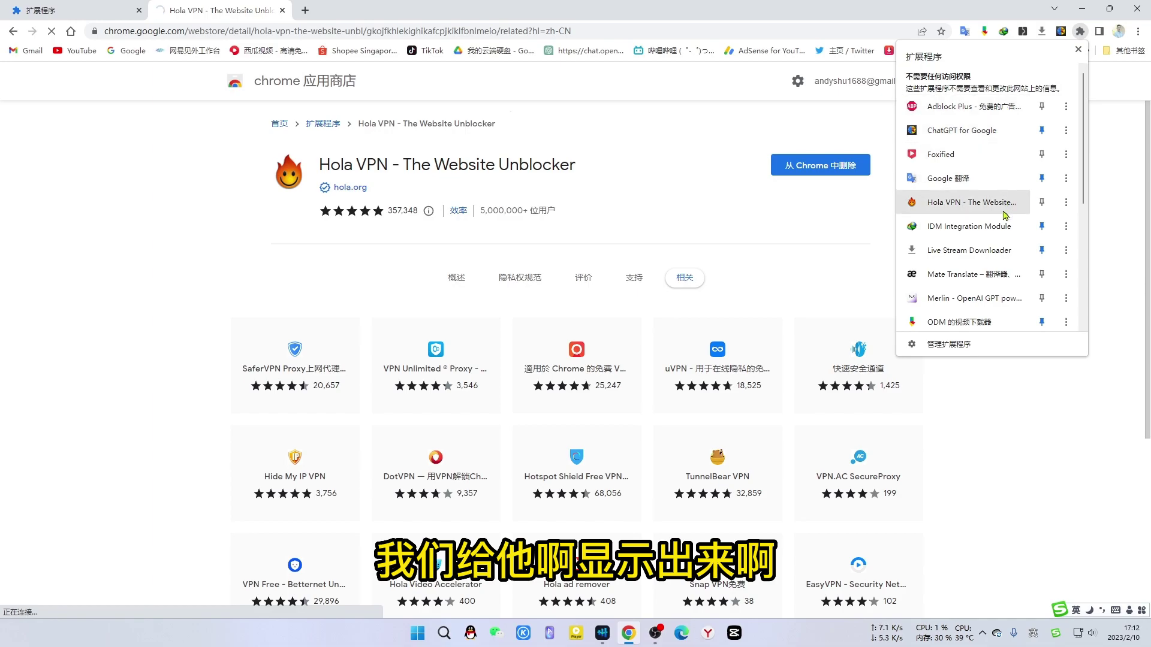
click(1042, 202)
click(1070, 35)
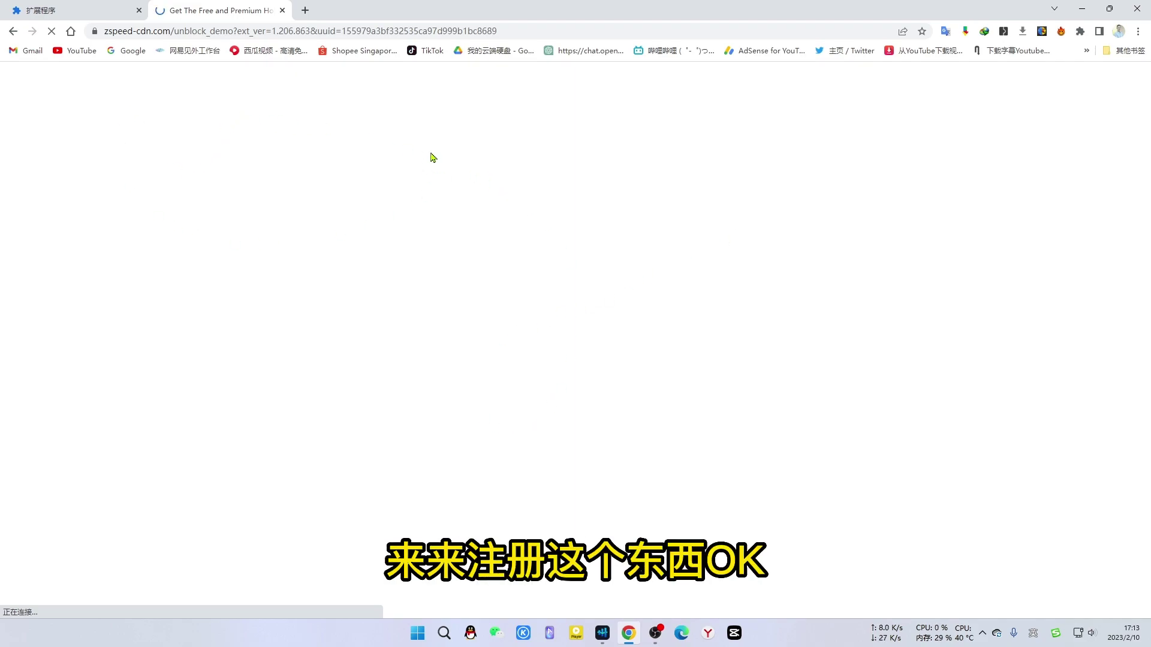
Close Chrome, switch to the 极光 VPN client and move its window clear of the desktop icons.
click(1139, 16)
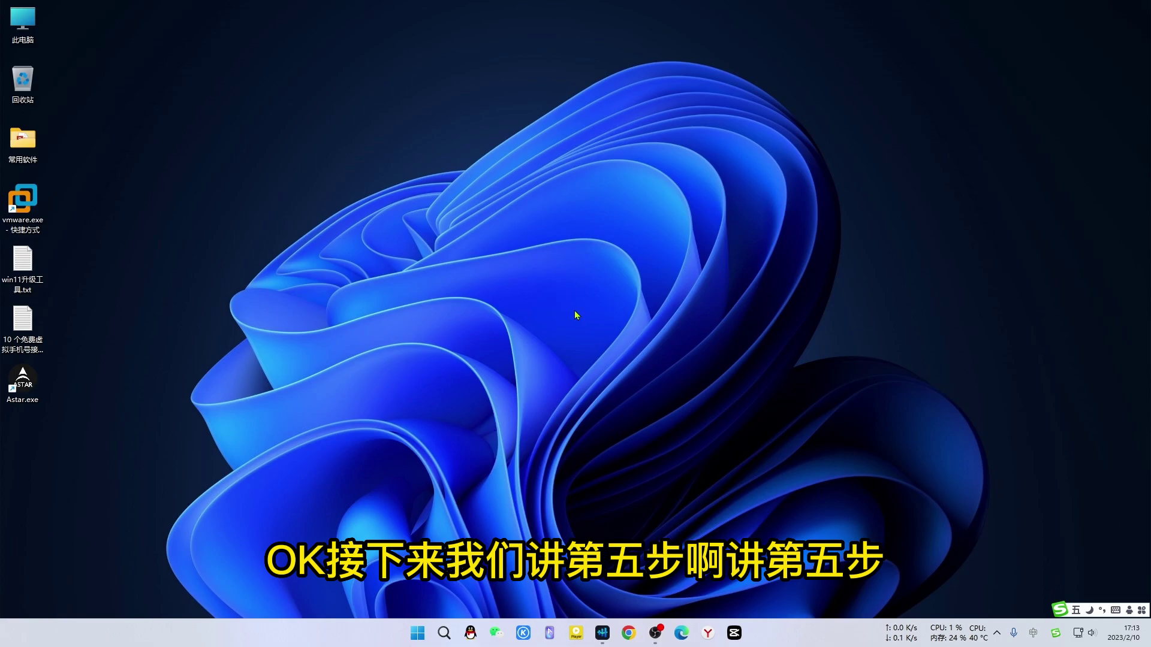
click(604, 634)
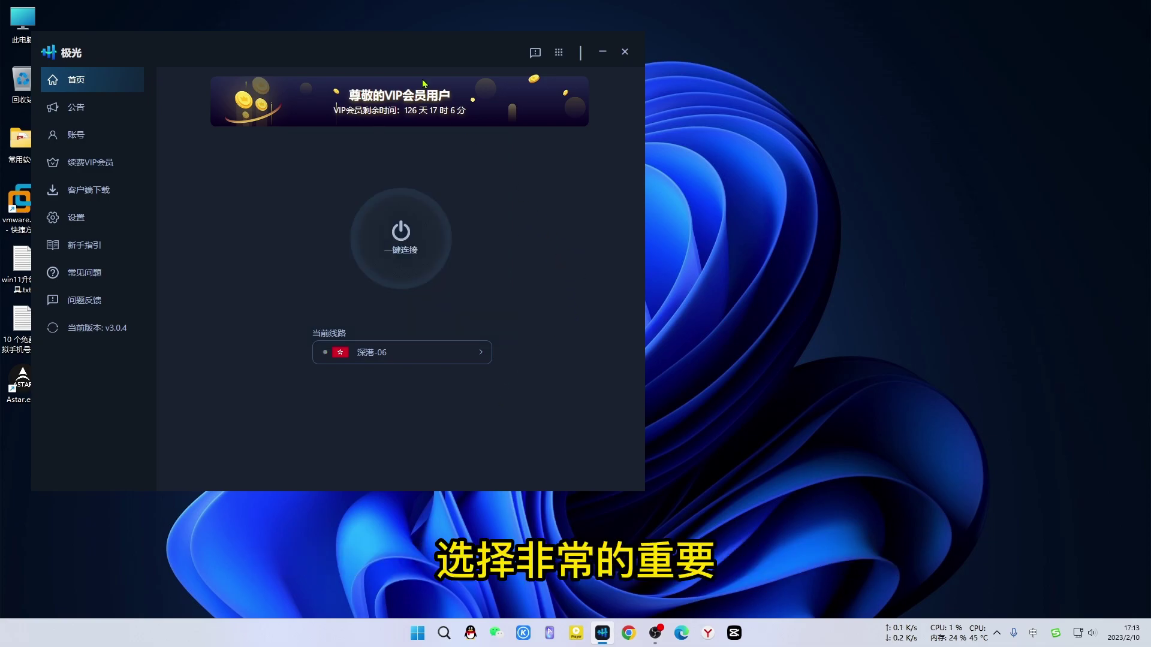
drag(383, 46, 425, 49)
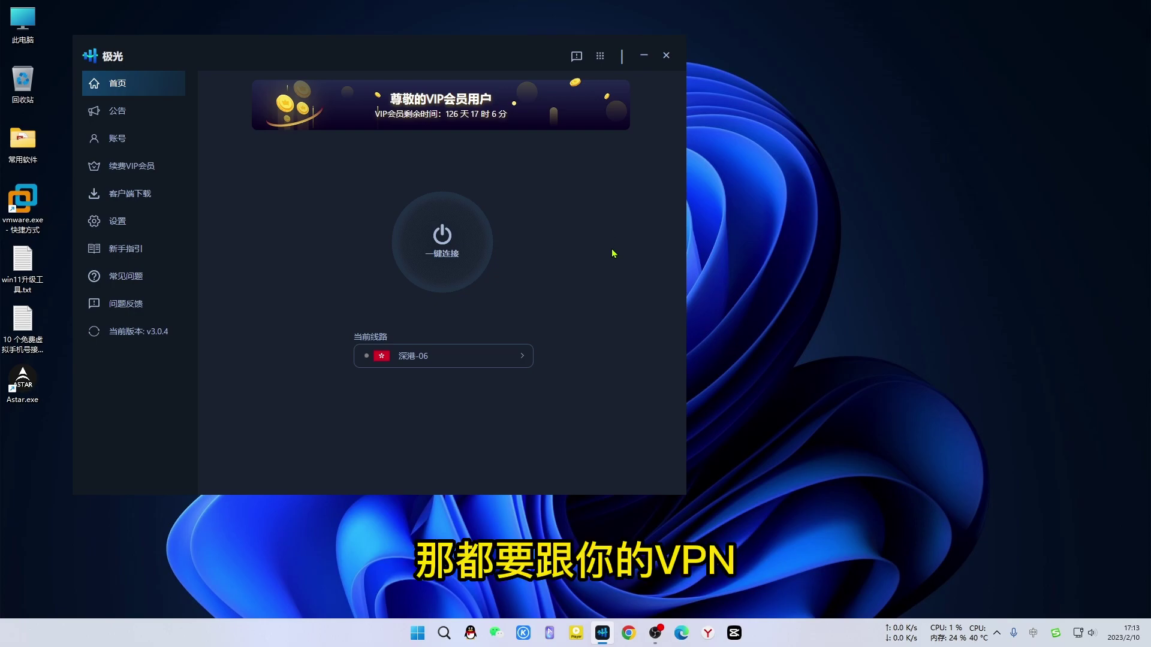
Set the VPN's current line to the US server 费利蒙C-电信稳定-46221.
click(519, 359)
scroll(607, 332, down, 5)
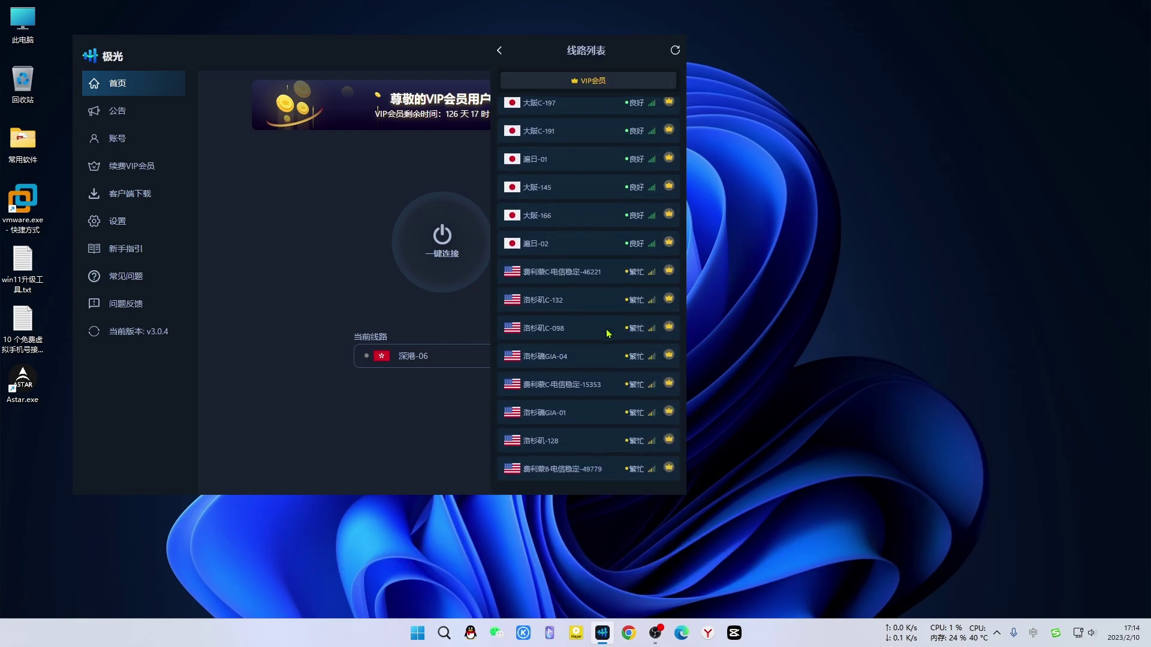
click(542, 273)
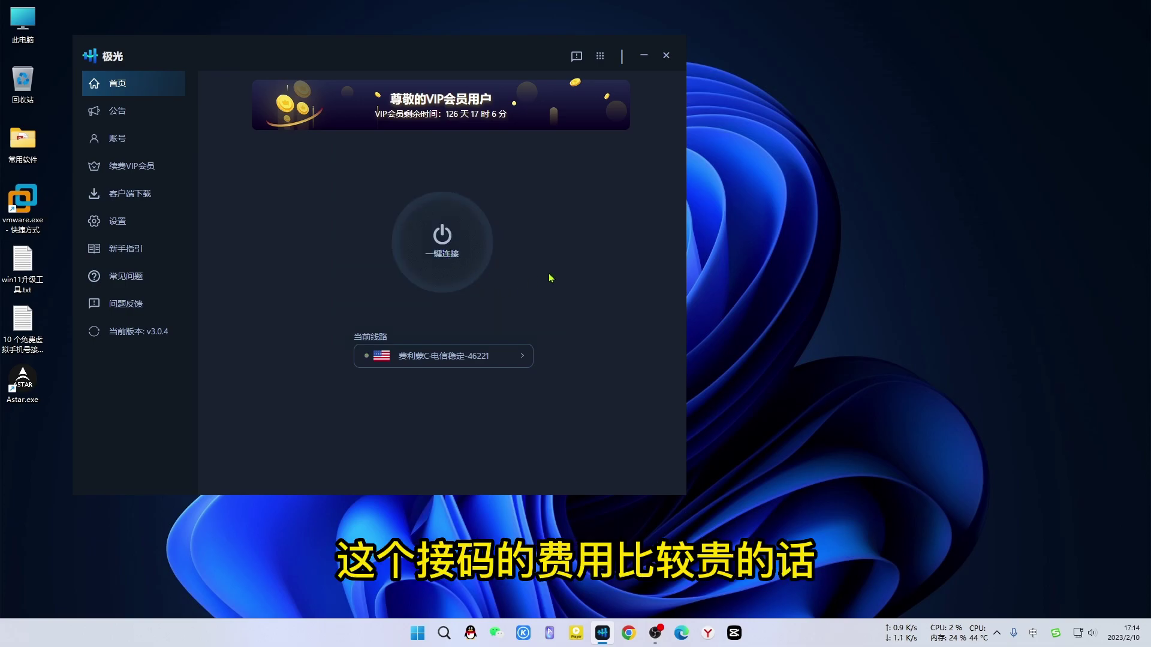
Review the VPN line list for alternatives such as the Singapore servers, close the list without switching and minimize the client.
click(521, 358)
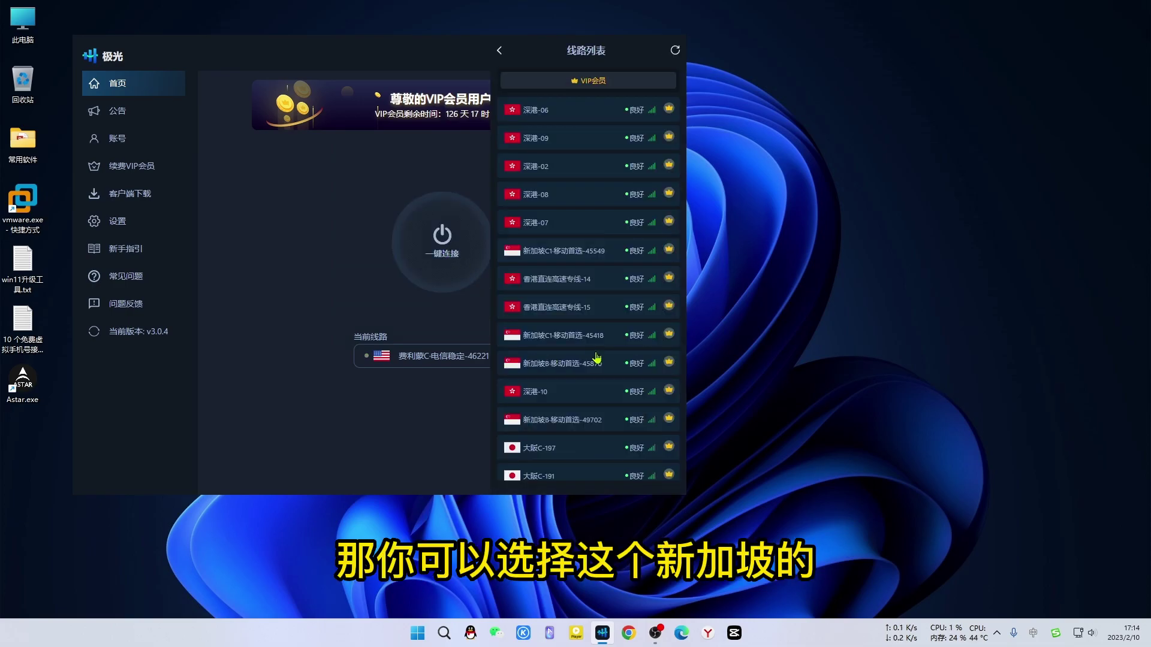
scroll(585, 341, down, 6)
scroll(592, 380, up, 6)
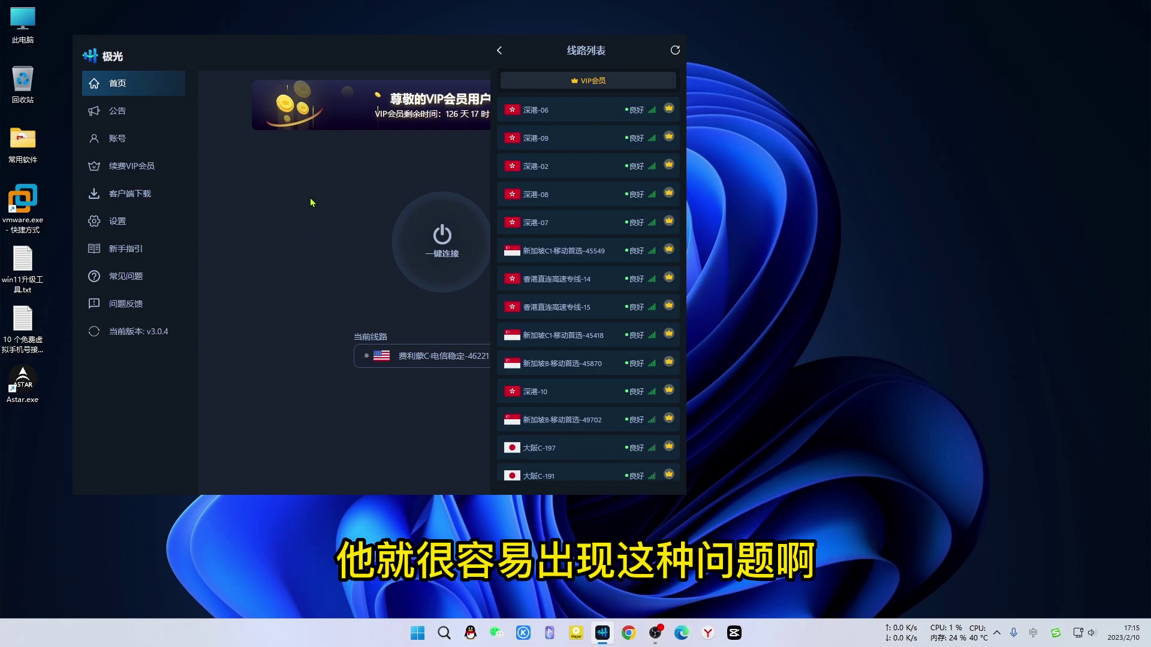
click(499, 51)
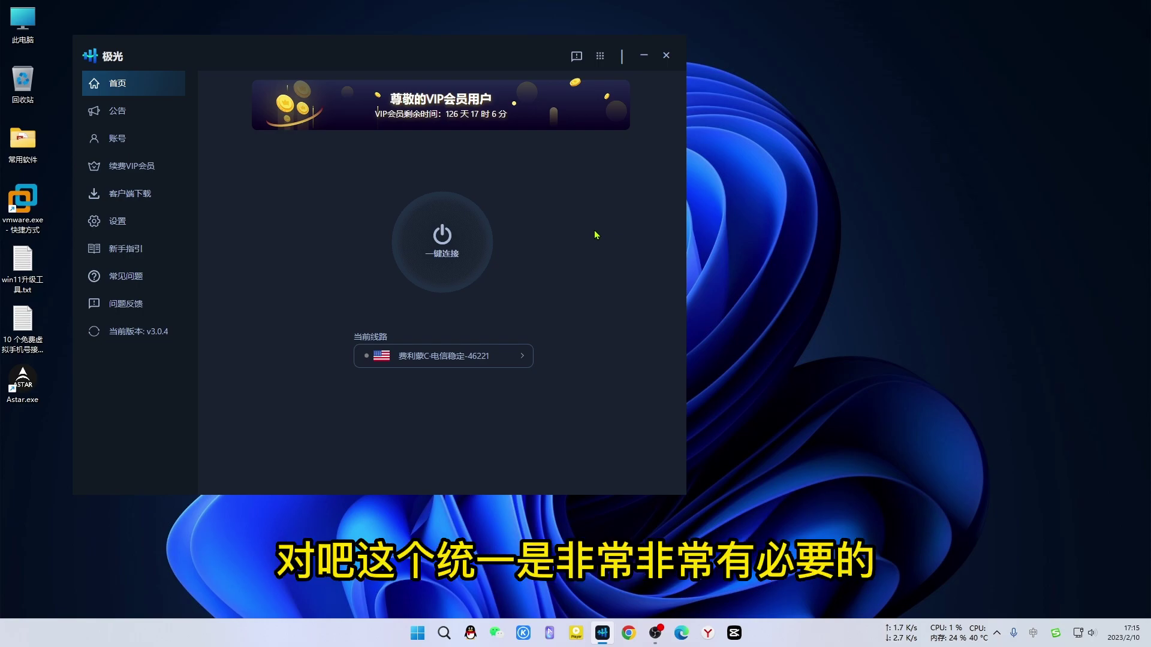
click(644, 55)
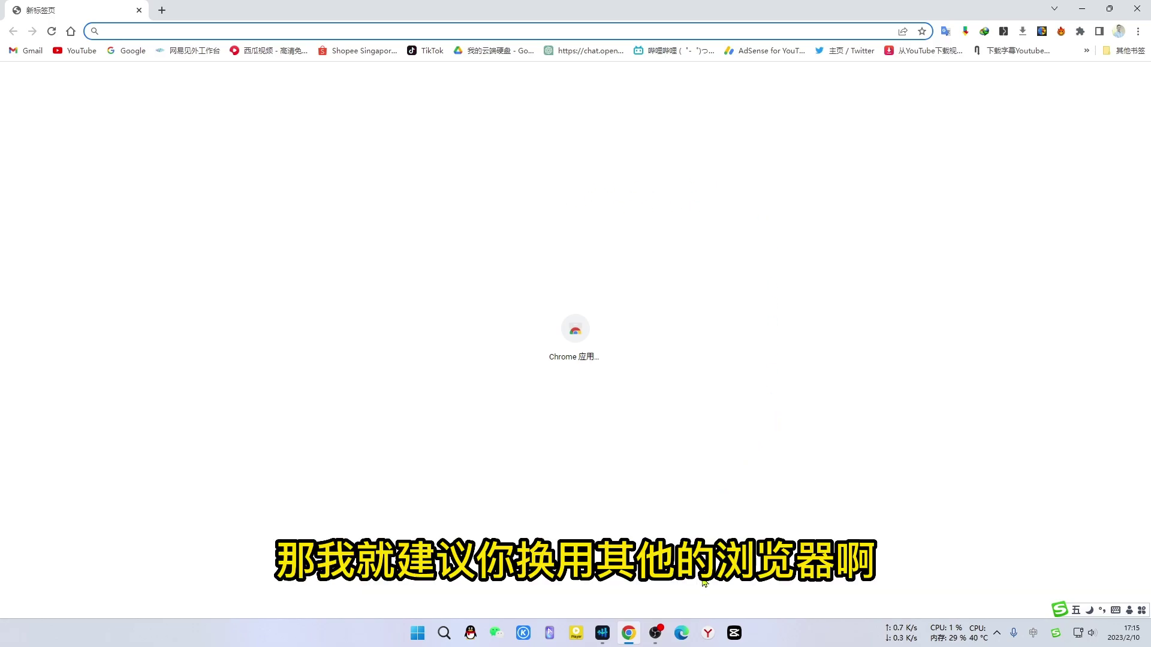
Launch Microsoft Edge and the Yandex browser as alternatives to Chrome.
click(684, 633)
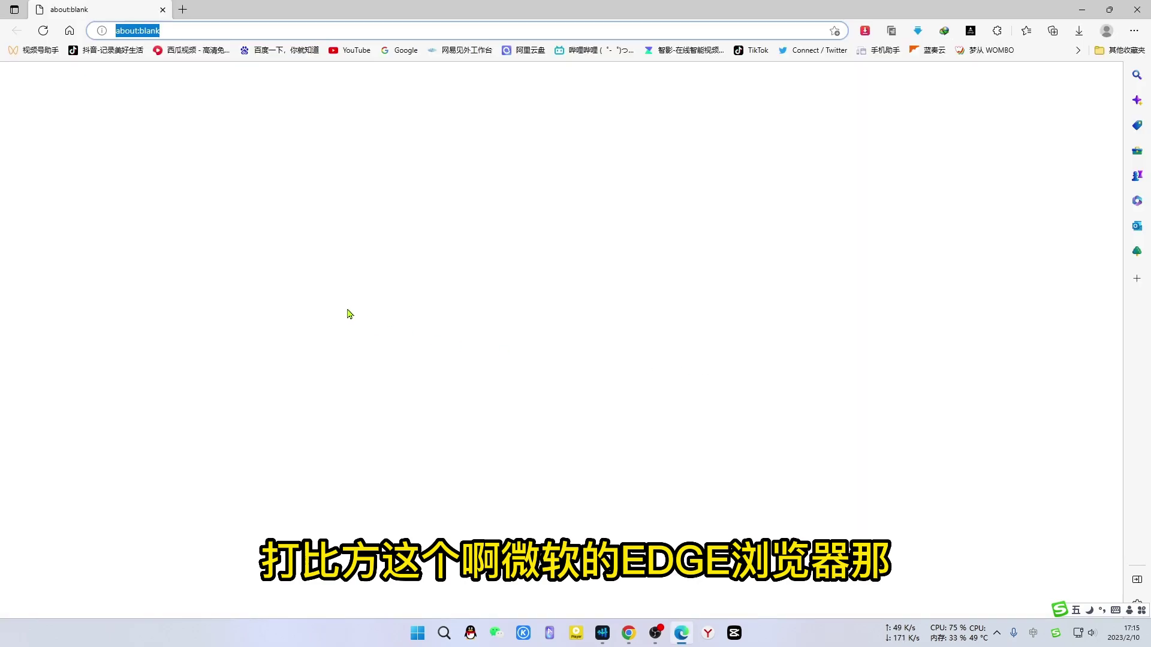
click(708, 634)
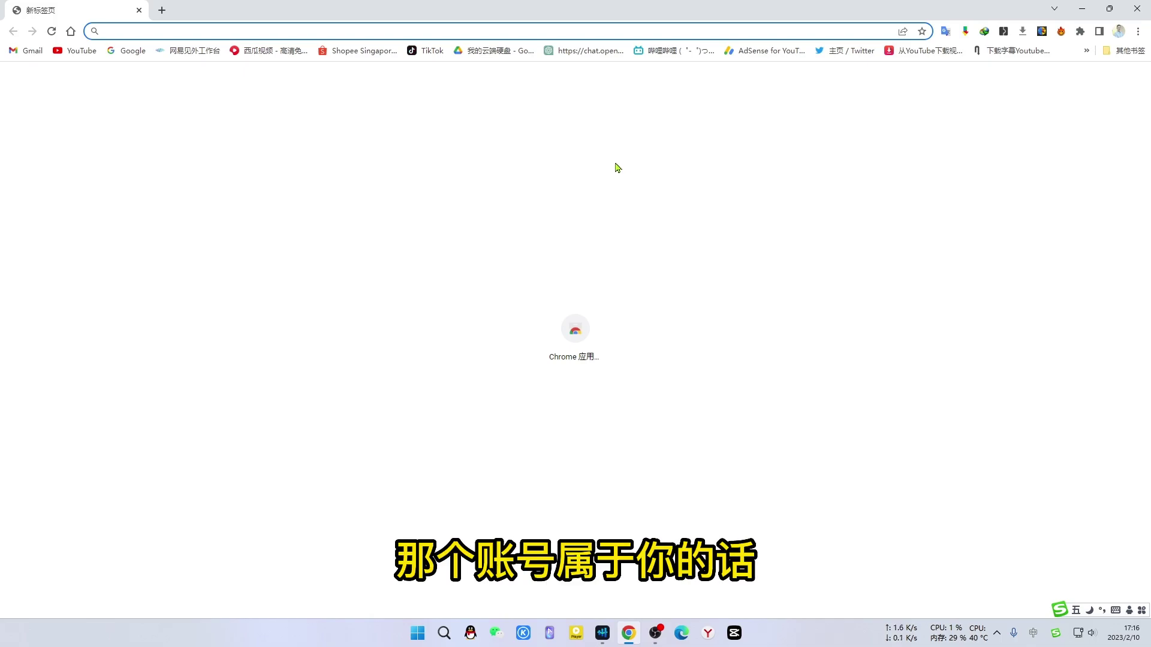
Open the bookmarked ChatGPT page in Chrome and start logging in with an OpenAI account.
click(595, 52)
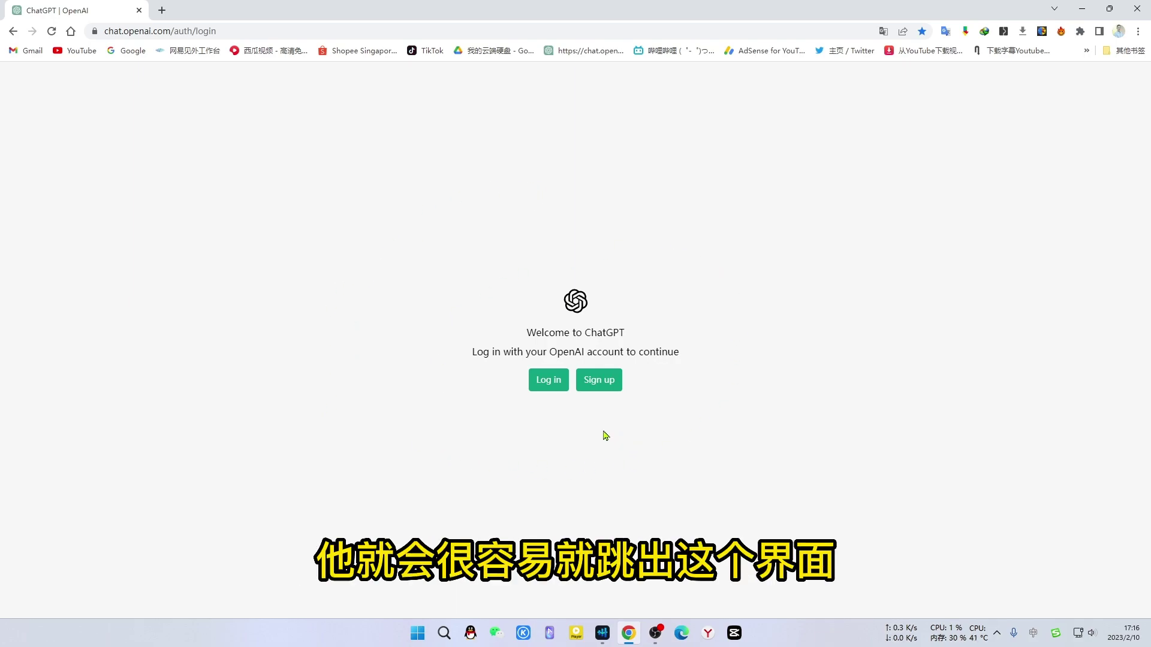
click(552, 386)
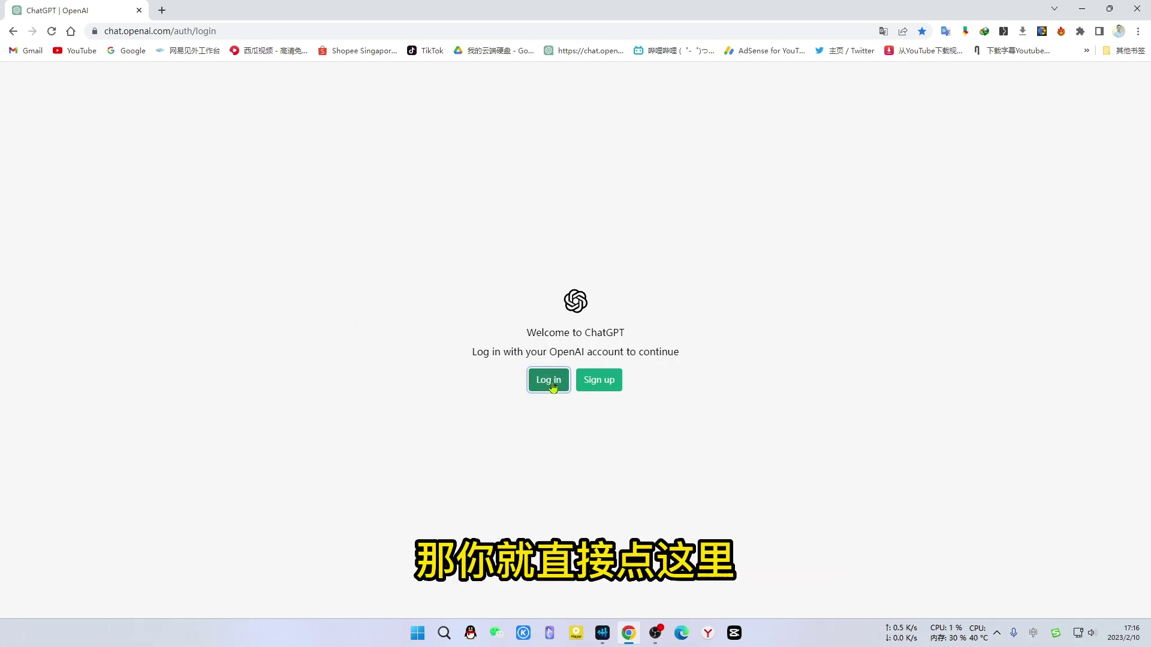